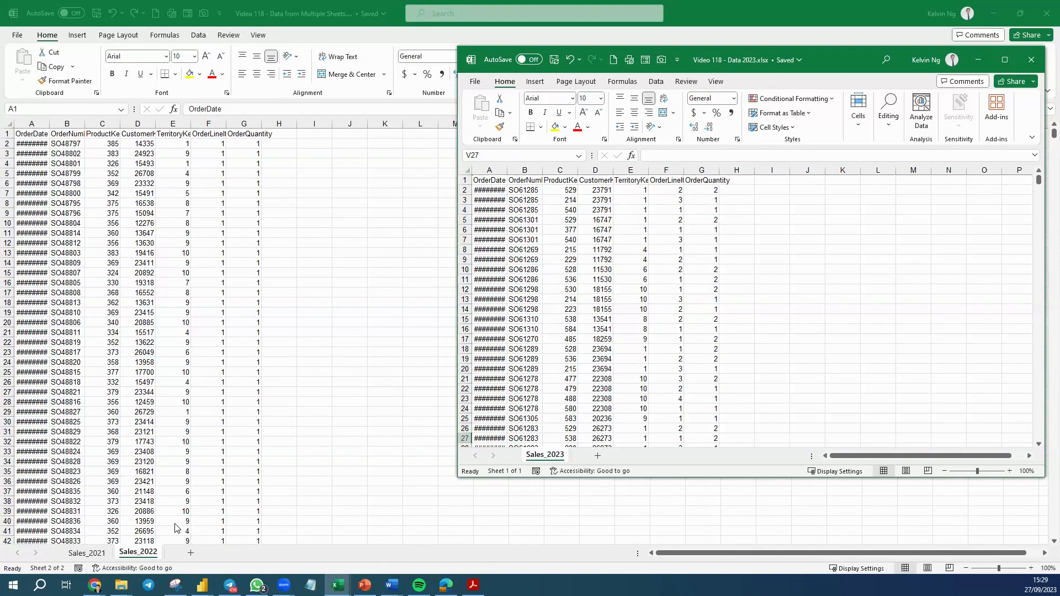
# Close the sales data workbook, merging changes with the server copy.
pyautogui.click(360, 299)
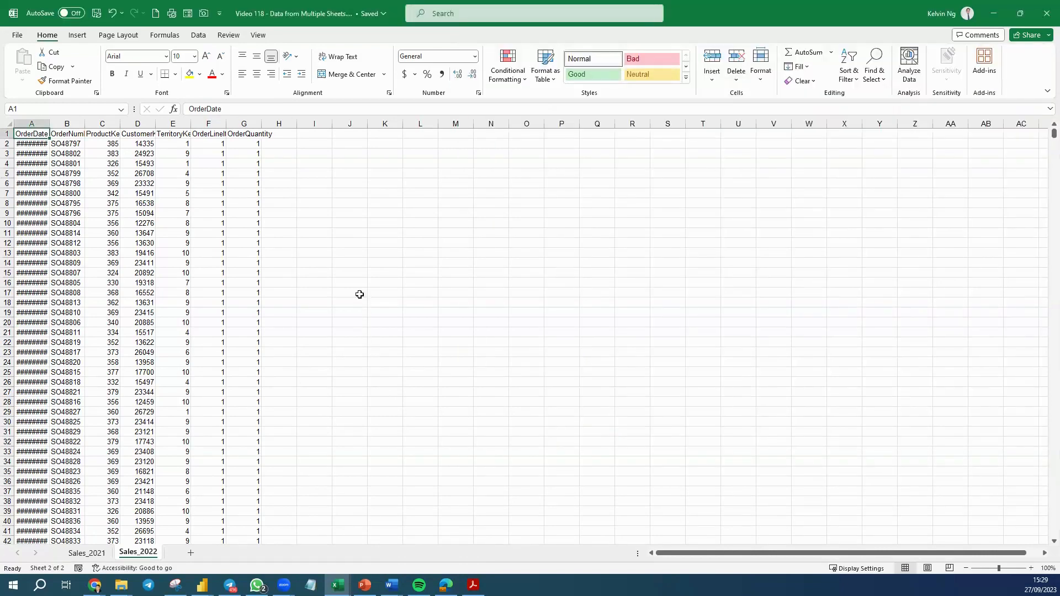
pyautogui.click(1044, 13)
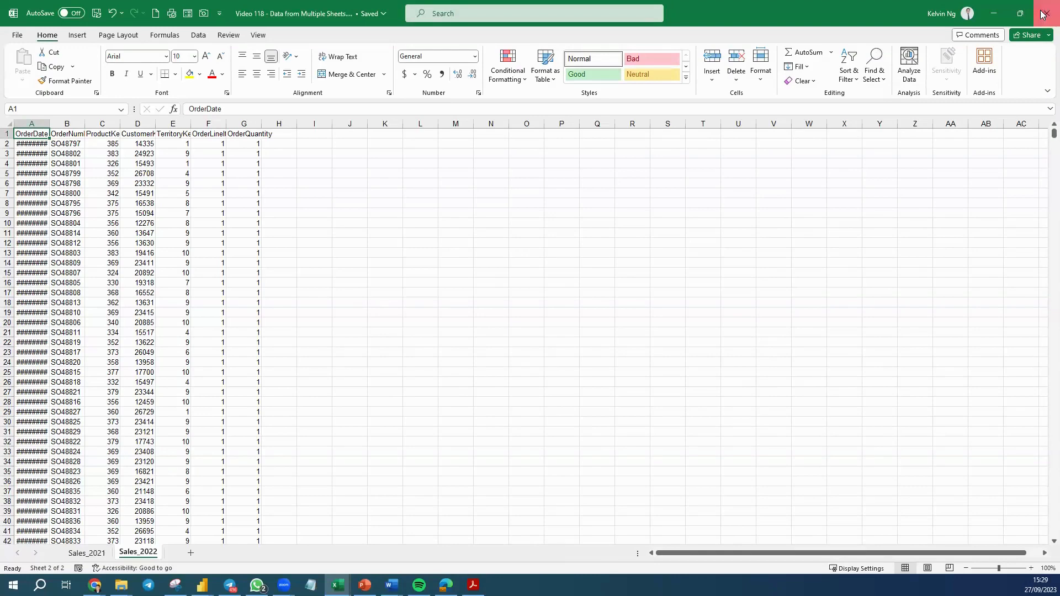
pyautogui.click(493, 324)
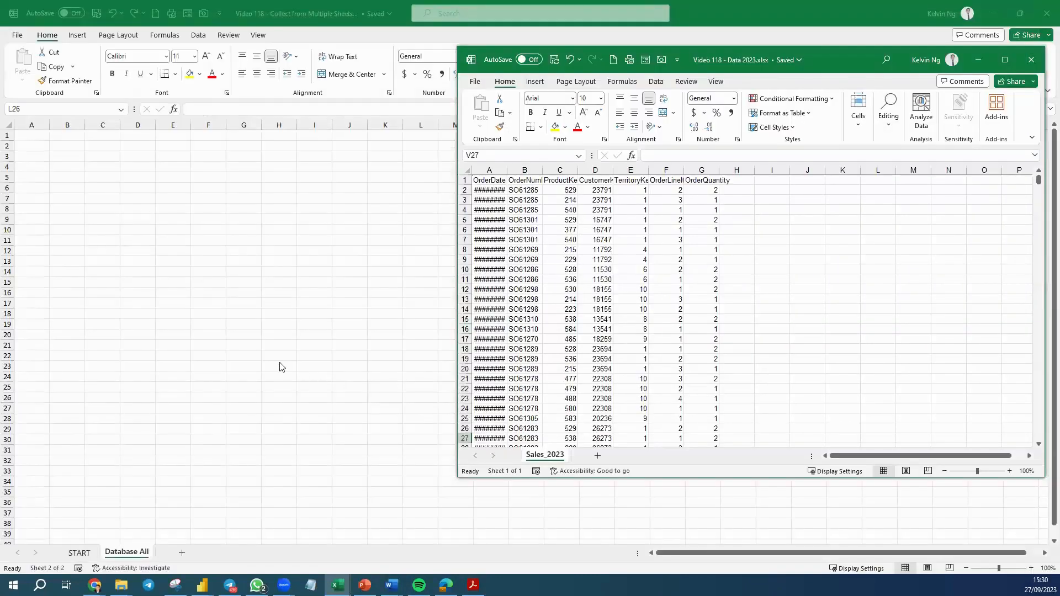
# Start importing the Excel workbook 'Video 118 - Data from Multiple Sheets.xlsx' into cell A1 of the Database All sheet.
pyautogui.click(289, 363)
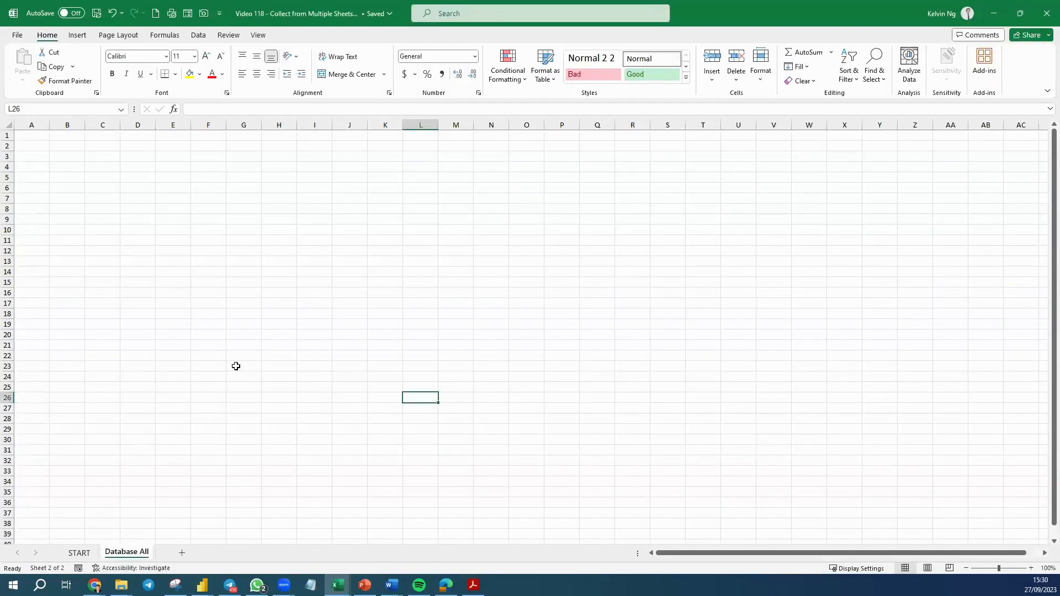
pyautogui.click(36, 136)
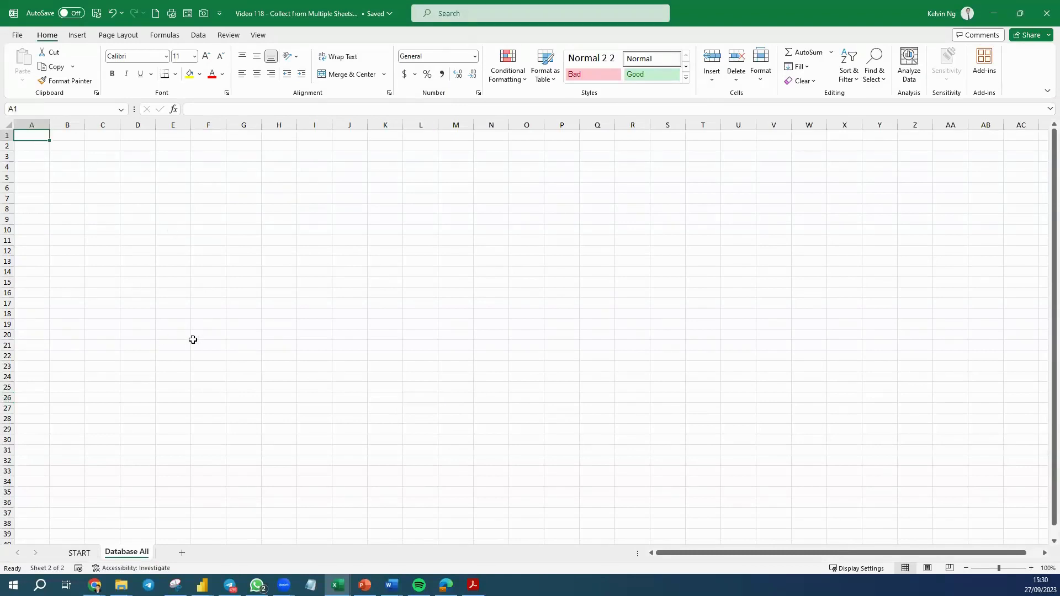
pyautogui.click(198, 36)
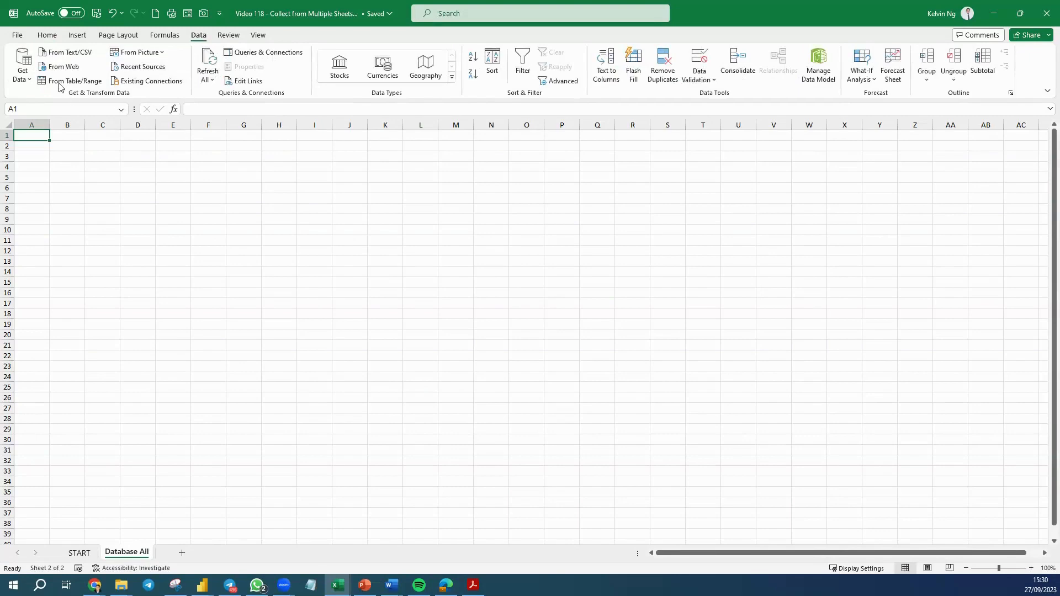
pyautogui.click(23, 81)
pyautogui.moveTo(55, 98)
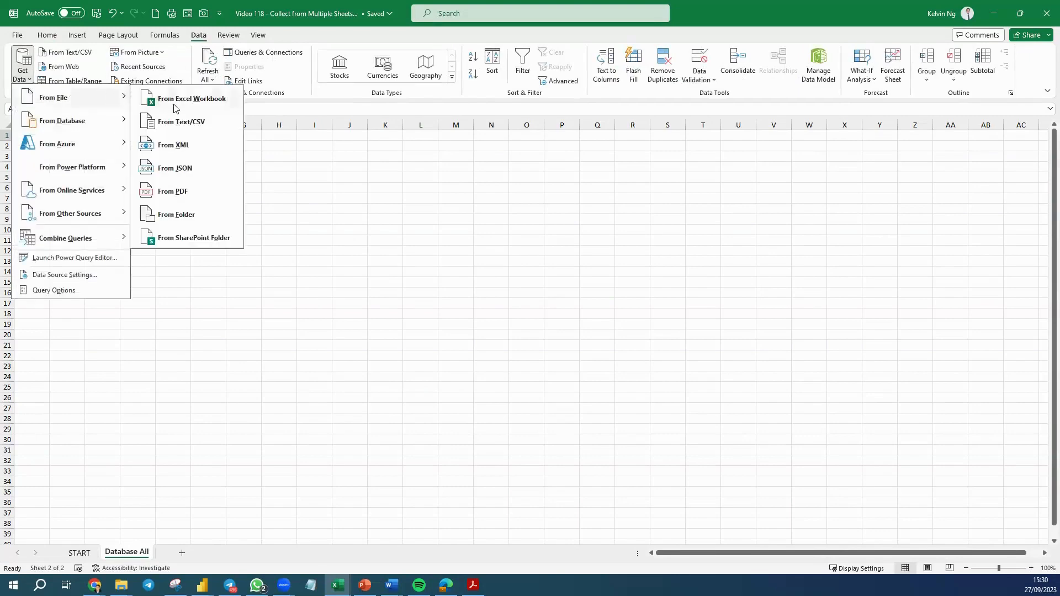
pyautogui.click(176, 104)
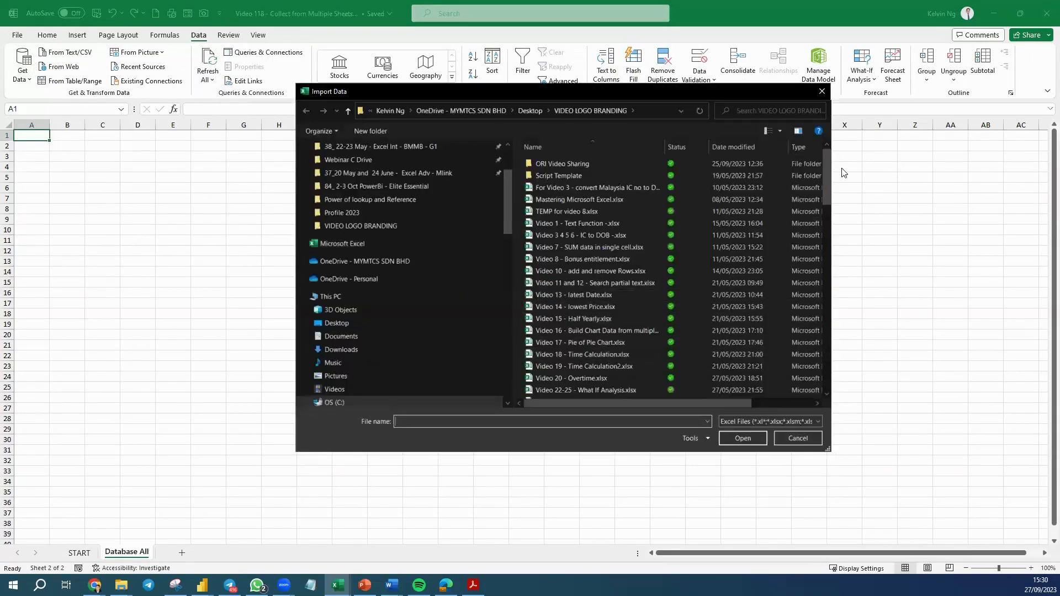
pyautogui.moveTo(828, 184); pyautogui.dragTo(831, 389)
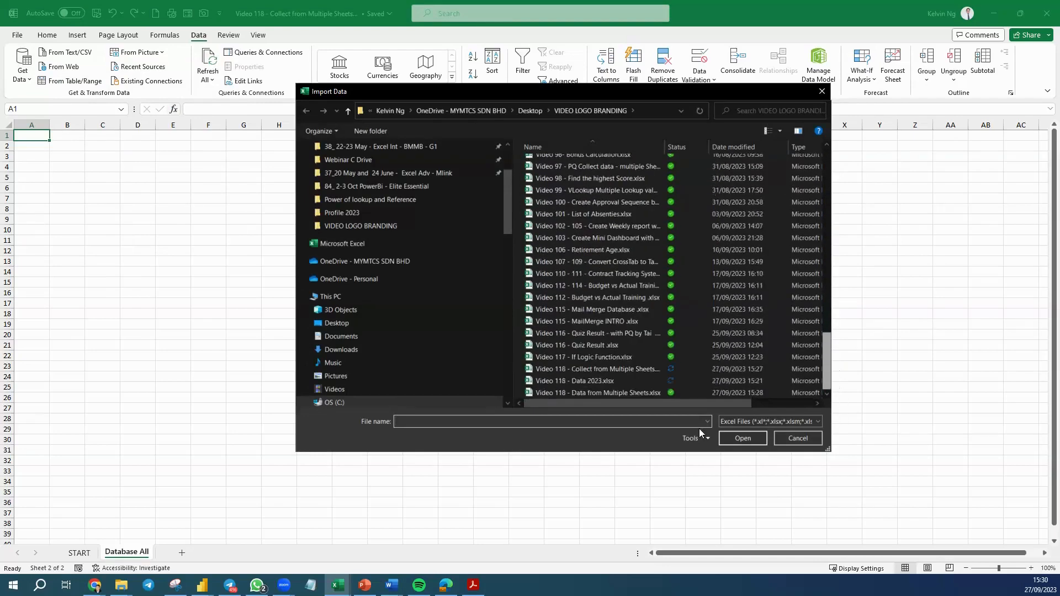
pyautogui.click(582, 391)
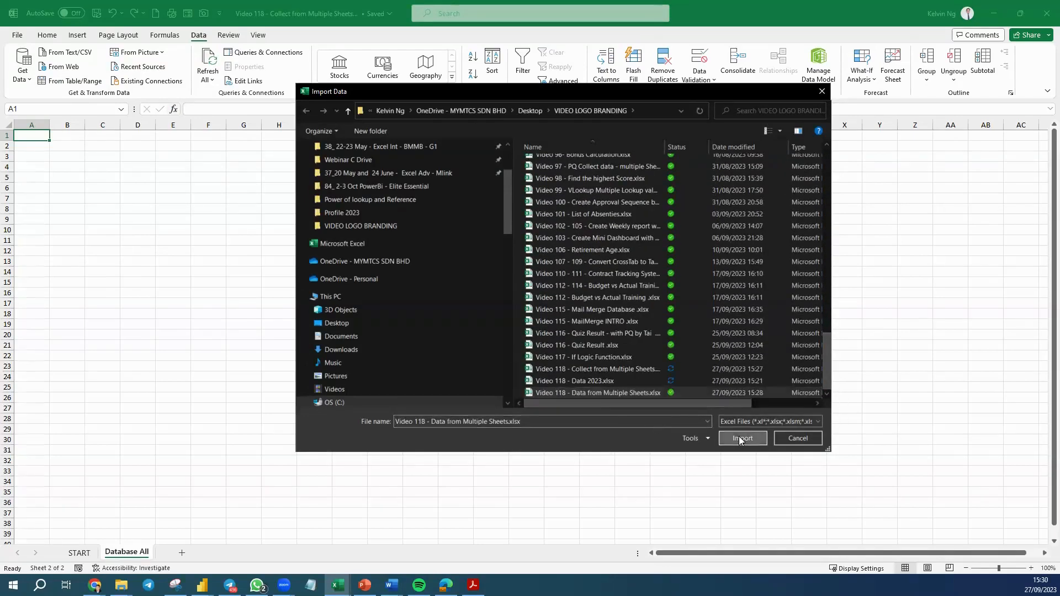
pyautogui.click(739, 437)
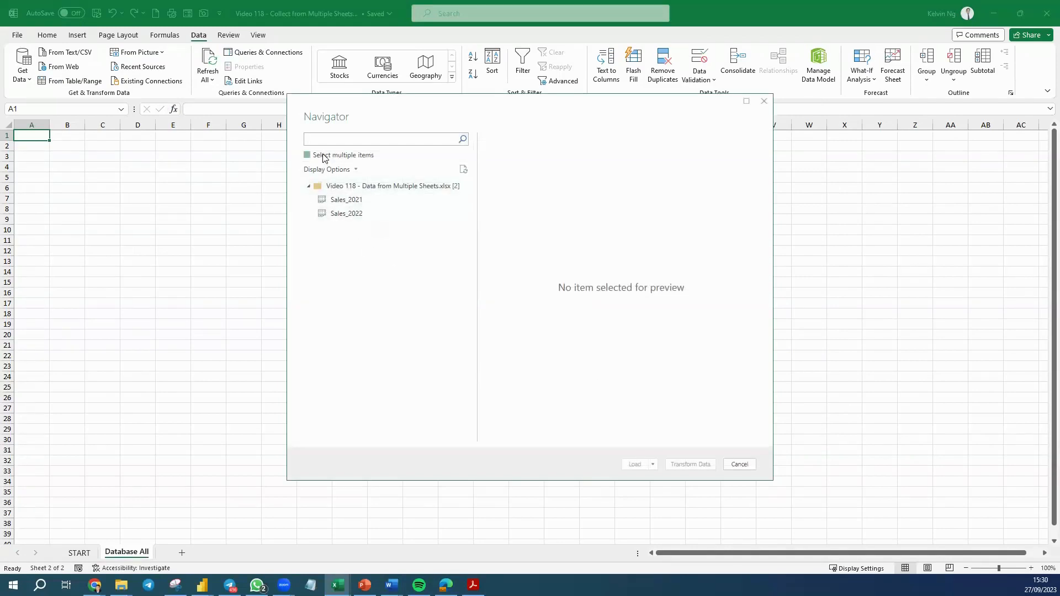
pyautogui.click(323, 156)
pyautogui.click(321, 199)
pyautogui.click(321, 213)
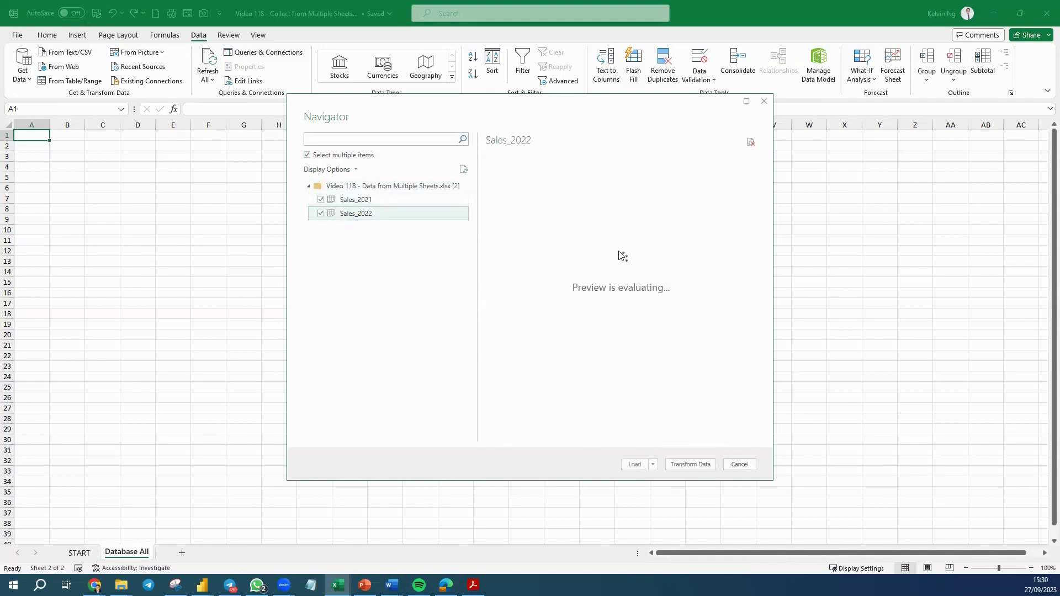
pyautogui.click(308, 155)
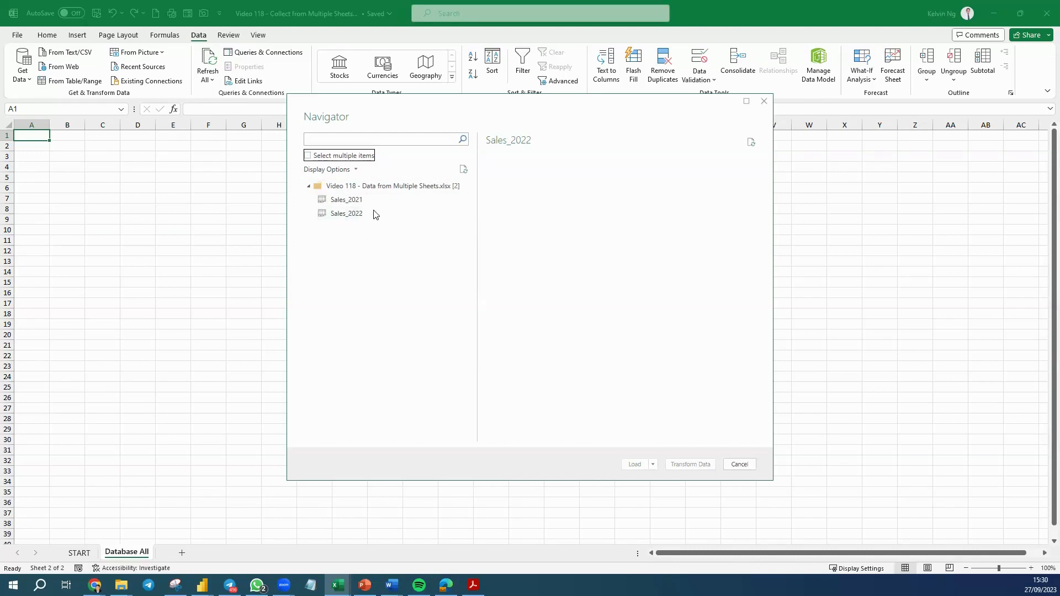
# Select the whole workbook in the Navigator and open it in Power Query for transformation.
pyautogui.click(368, 188)
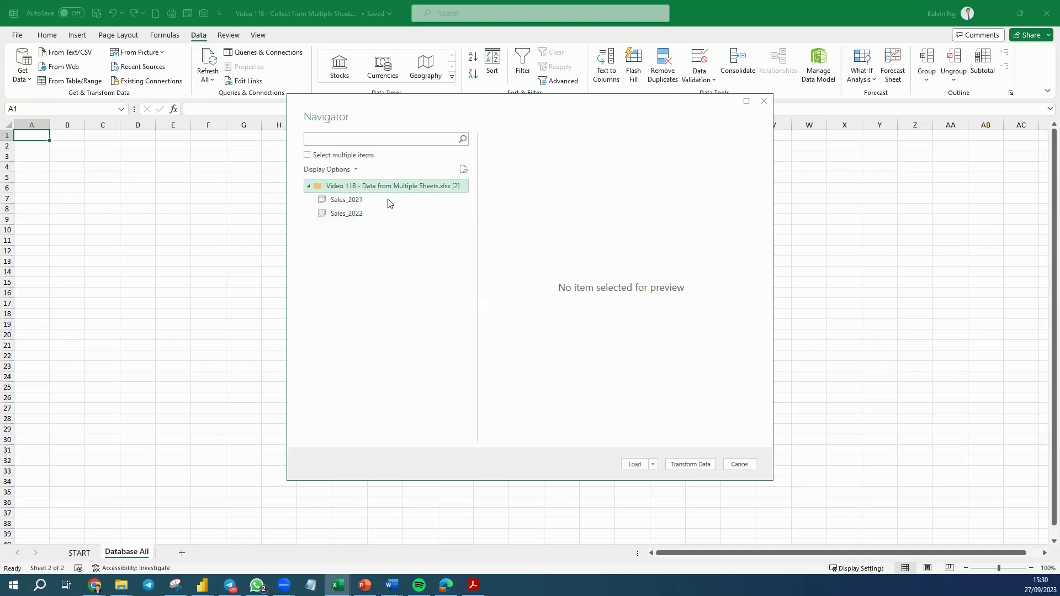
pyautogui.click(691, 464)
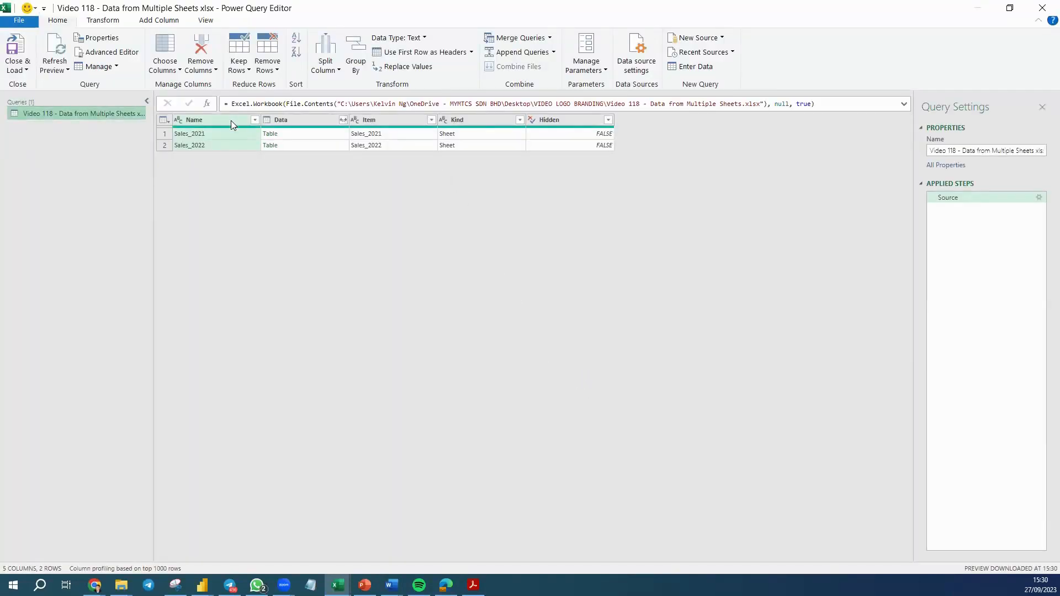
# Keep only the Name and Data columns, removing all other columns.
pyautogui.click(307, 121)
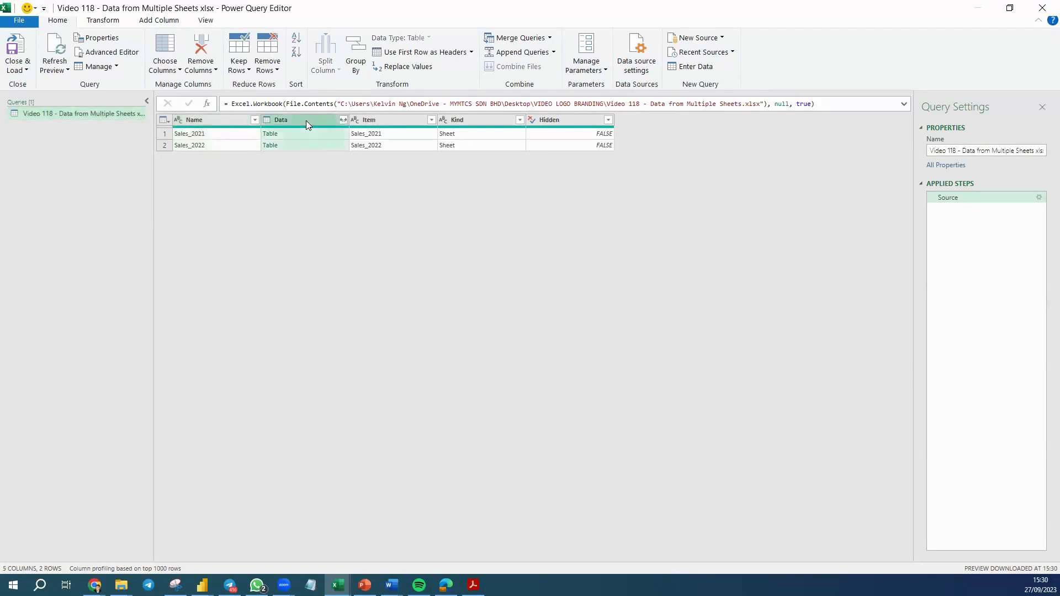
pyautogui.keyDown('ctrl'); pyautogui.click(213, 120); pyautogui.keyUp('ctrl')
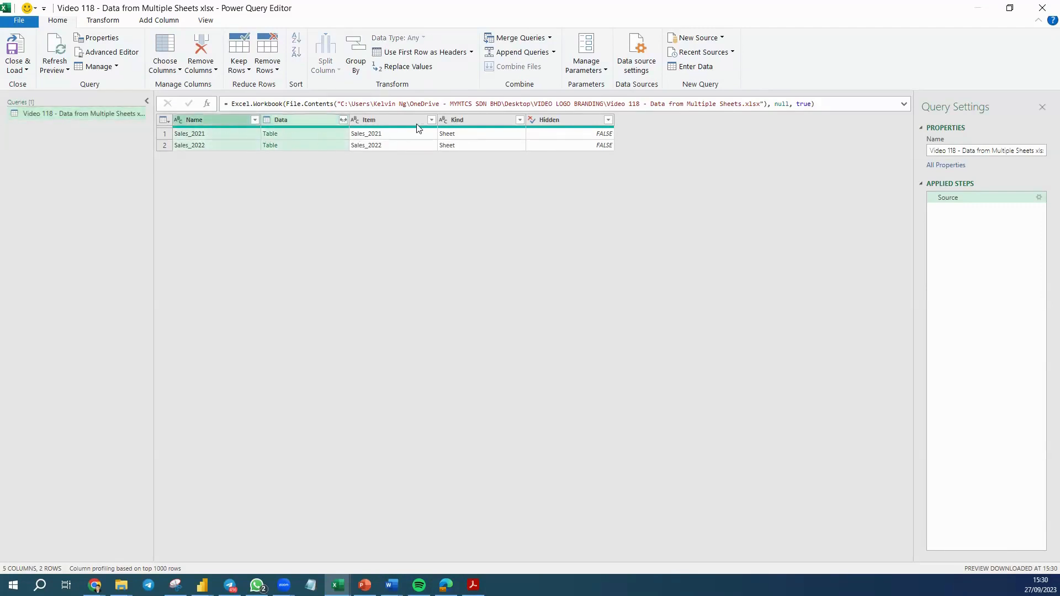
pyautogui.rightClick(300, 119)
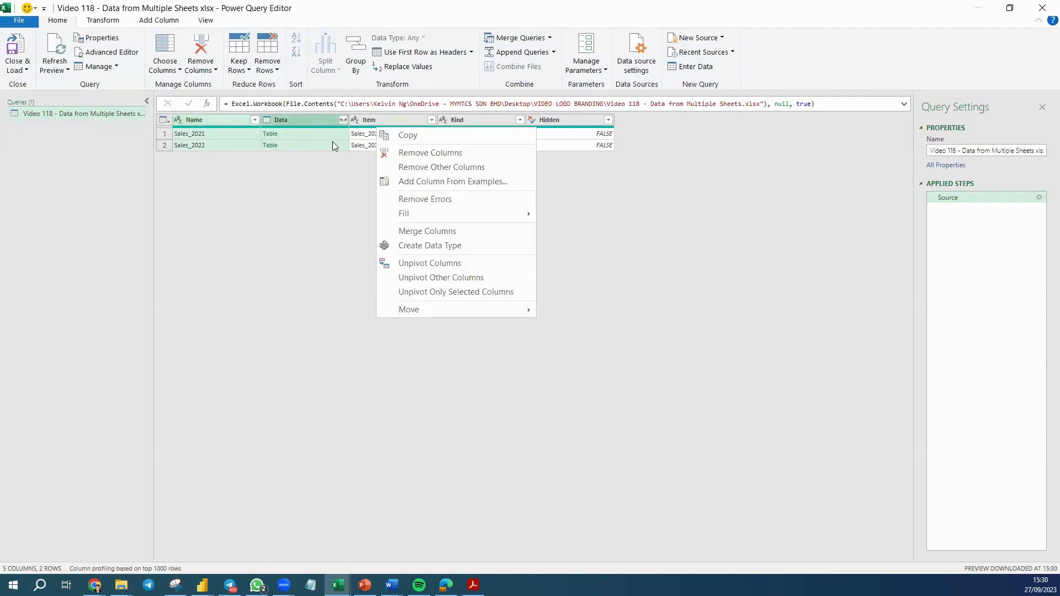
pyautogui.click(430, 168)
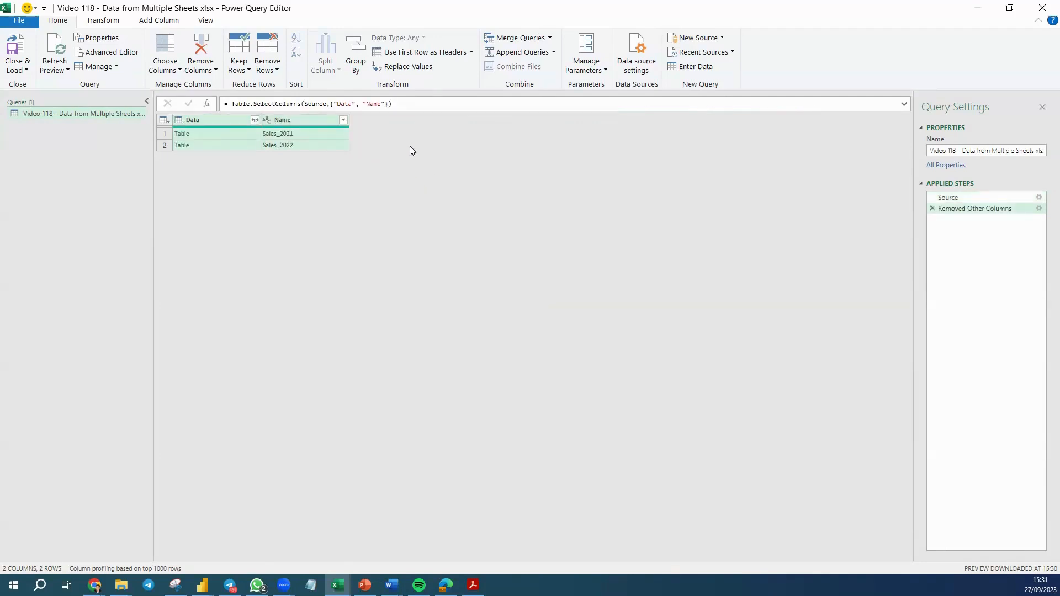
# Move the Name column so it comes before the Data column.
pyautogui.click(304, 125)
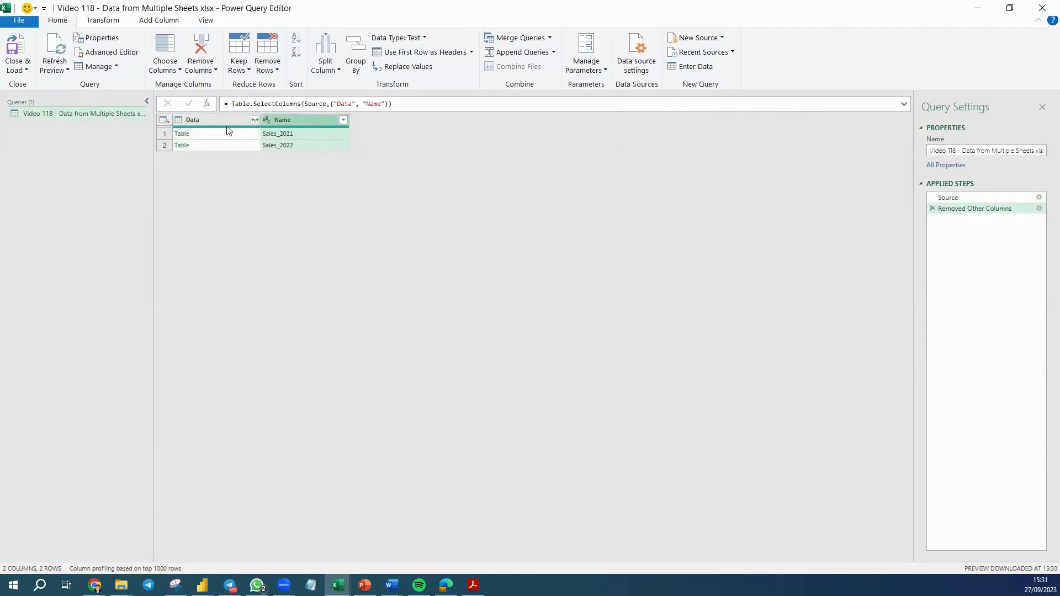
pyautogui.moveTo(215, 121); pyautogui.dragTo(354, 130)
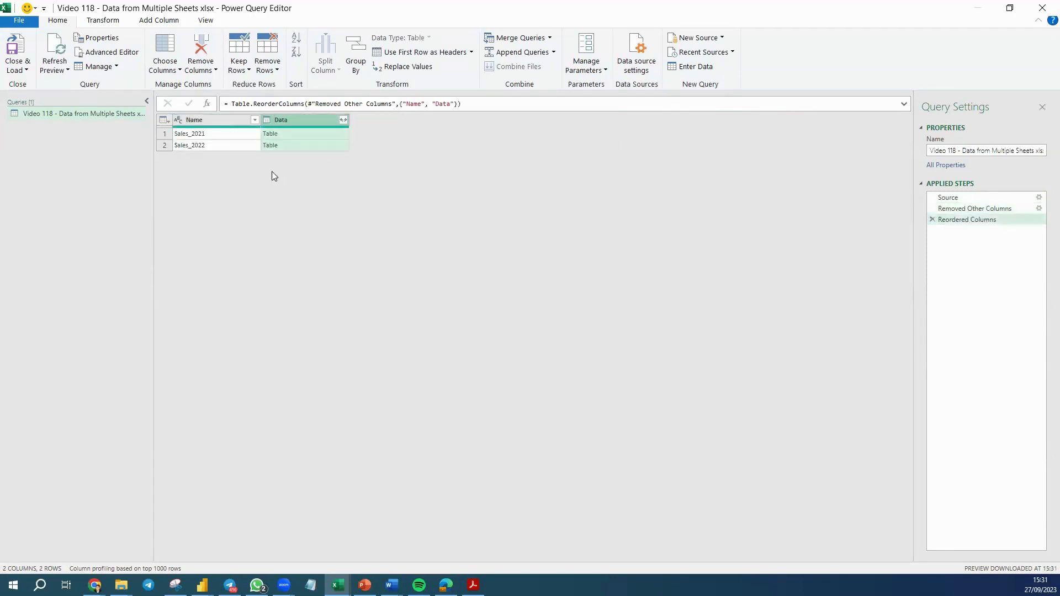
# Expand the Data column's tables with all columns, without using the original column name as prefix.
pyautogui.click(344, 121)
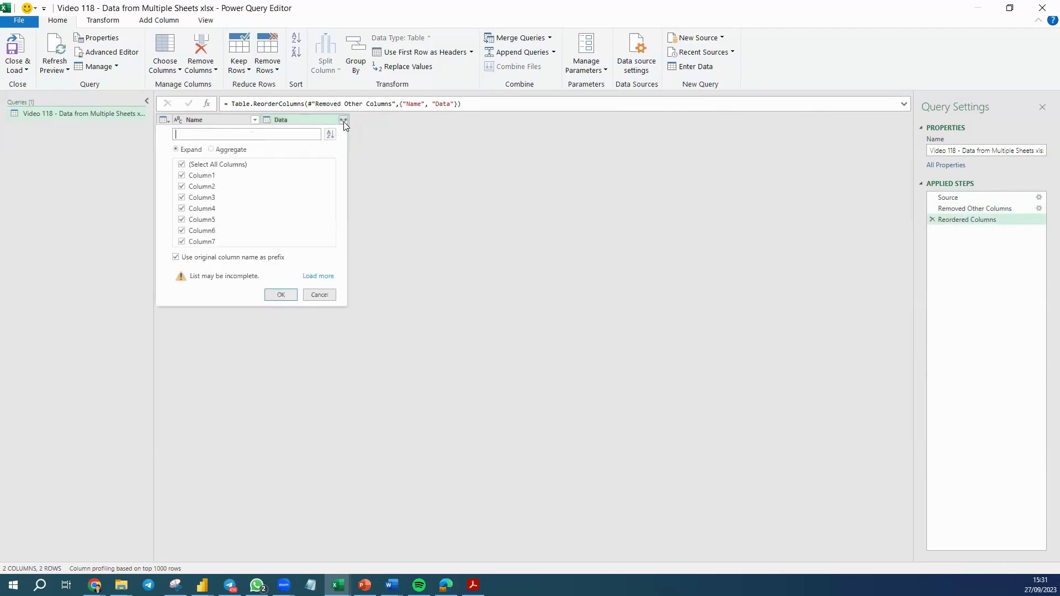
pyautogui.click(186, 258)
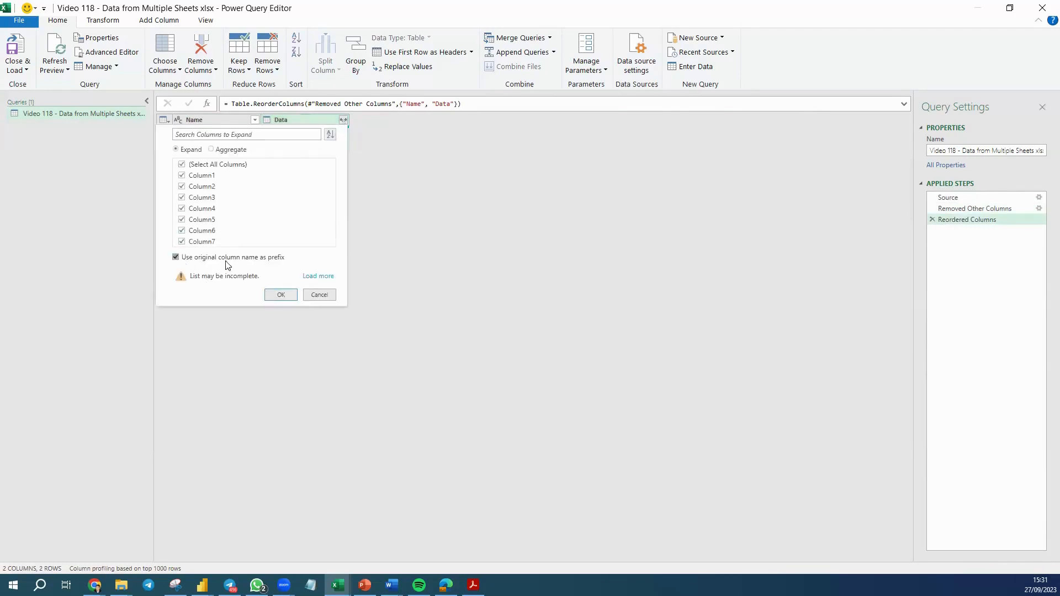
pyautogui.click(286, 297)
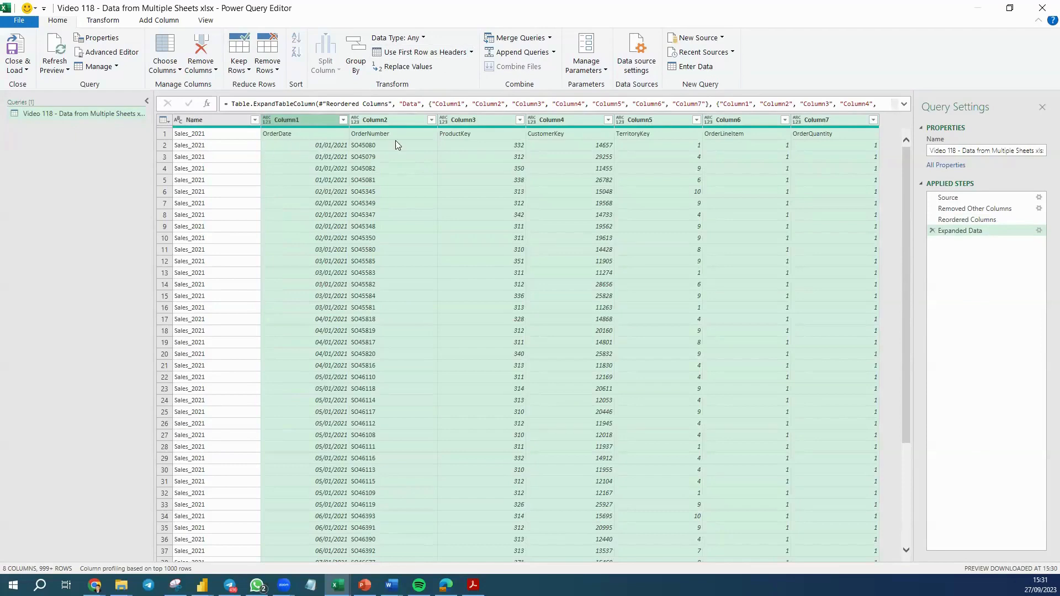
# Promote the first row to headers and rename the sheet-name column to Years.
pyautogui.click(419, 52)
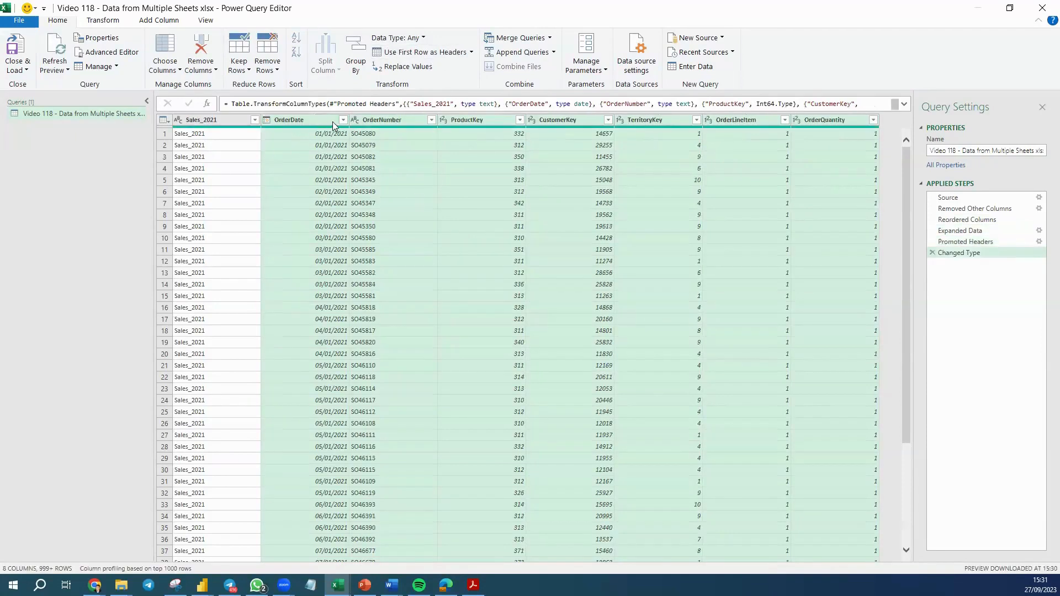
pyautogui.doubleClick(214, 120)
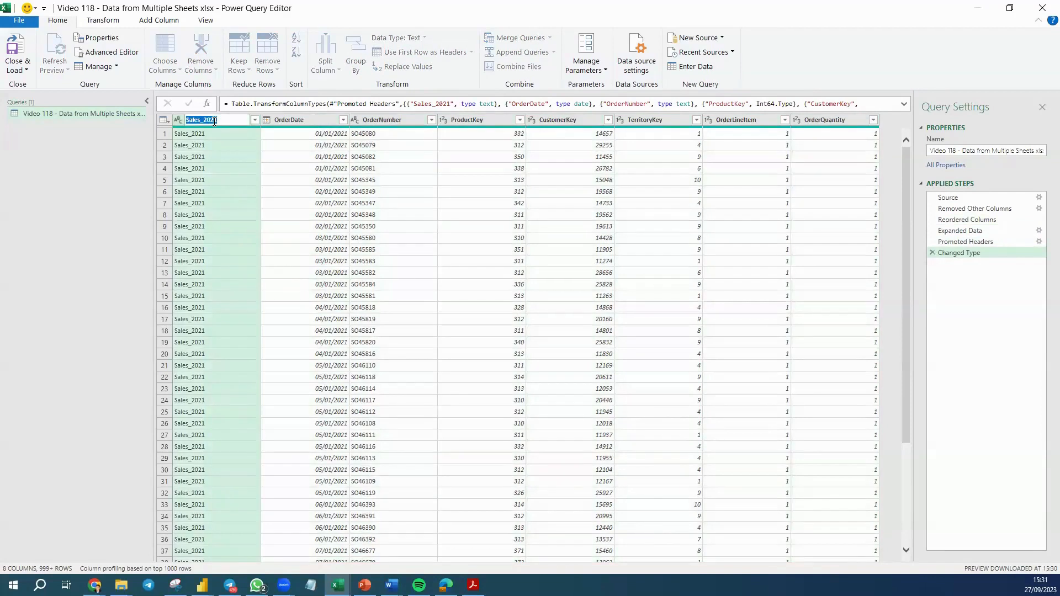
pyautogui.write('y')
pyautogui.press('Return')
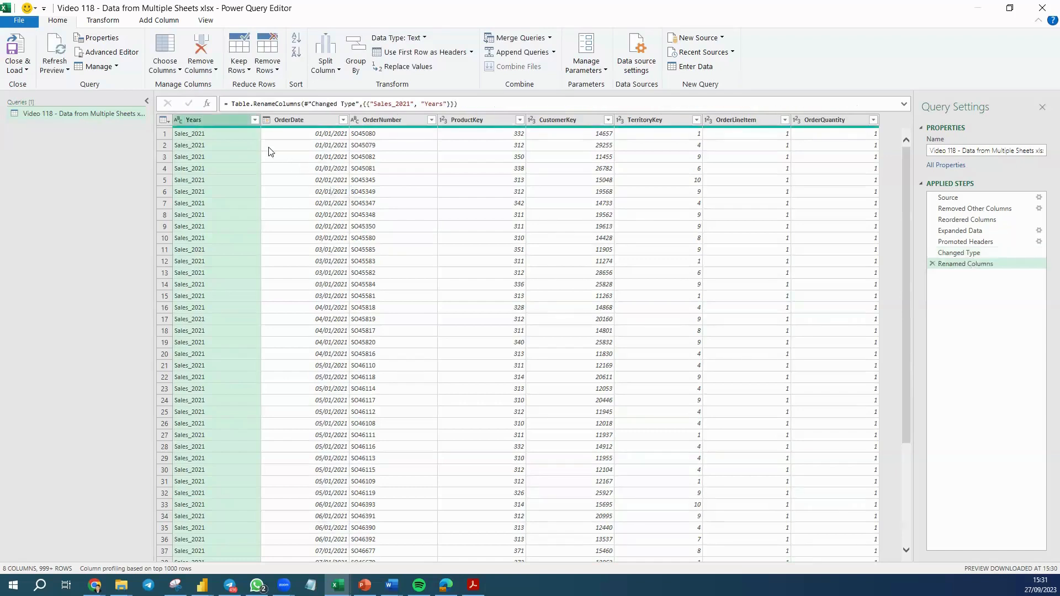
pyautogui.click(255, 121)
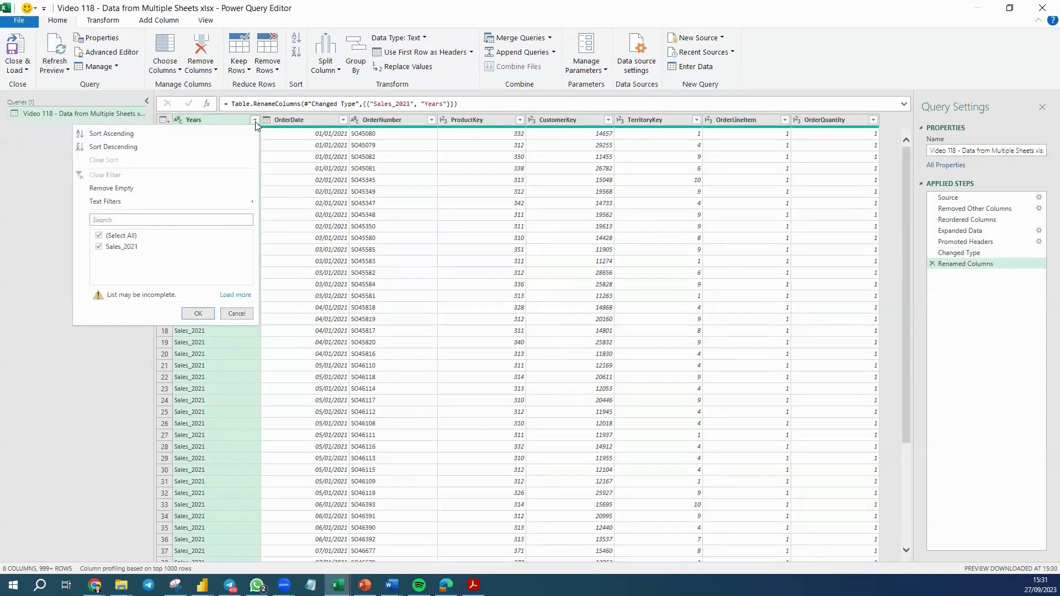
pyautogui.click(236, 295)
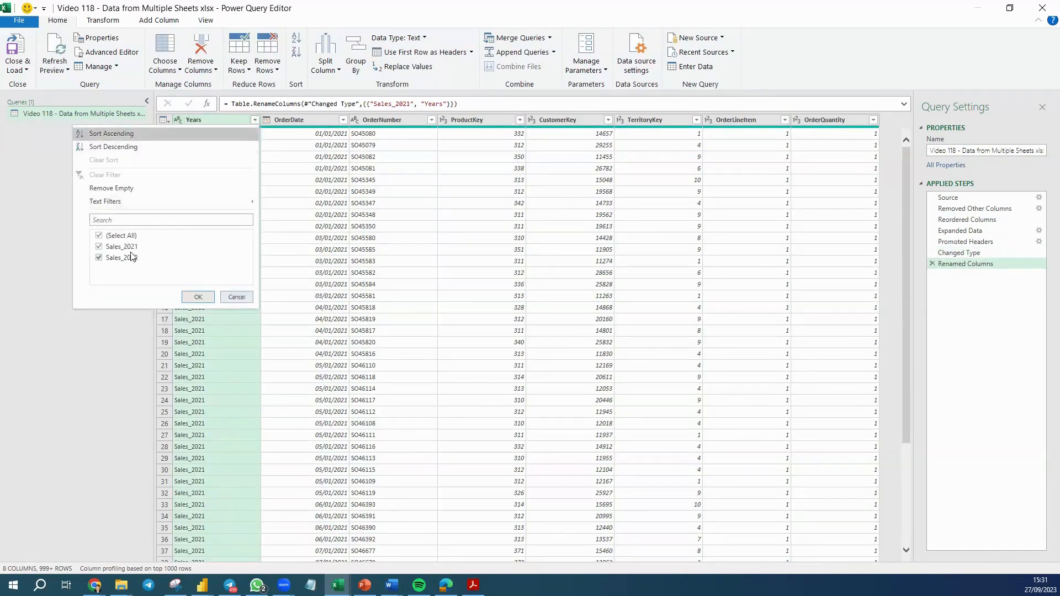
pyautogui.click(227, 260)
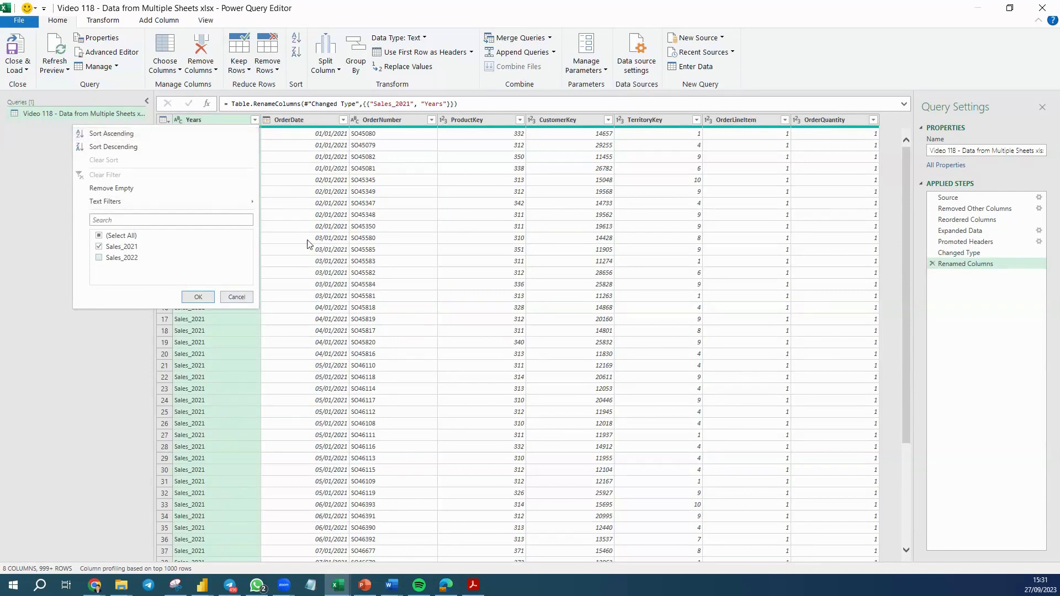
pyautogui.click(361, 238)
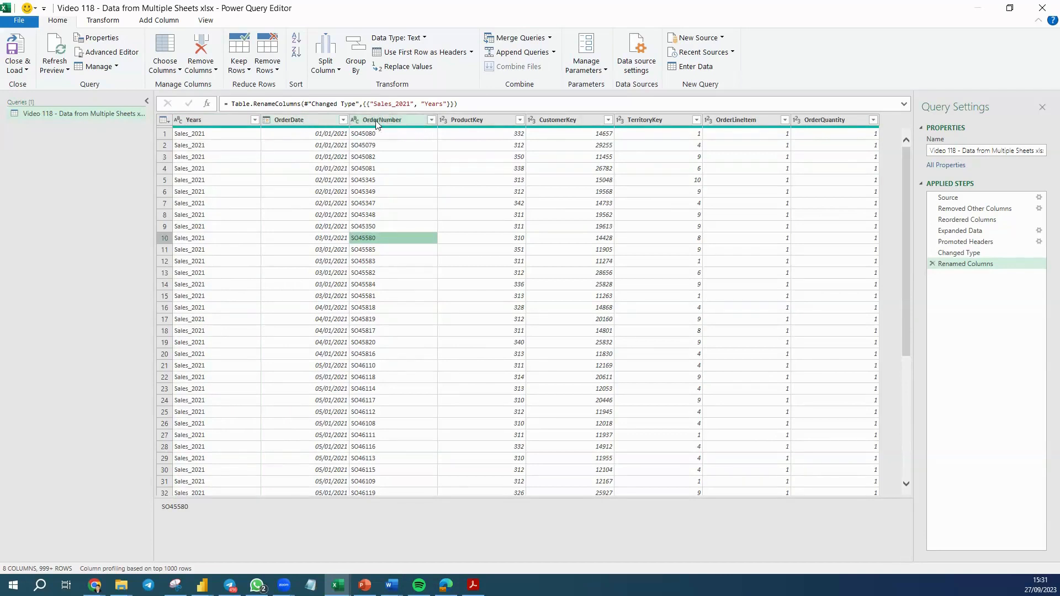
# Sort the OrderNumber column ascending and filter out the repeated 'OrderNumber' header rows.
pyautogui.click(431, 121)
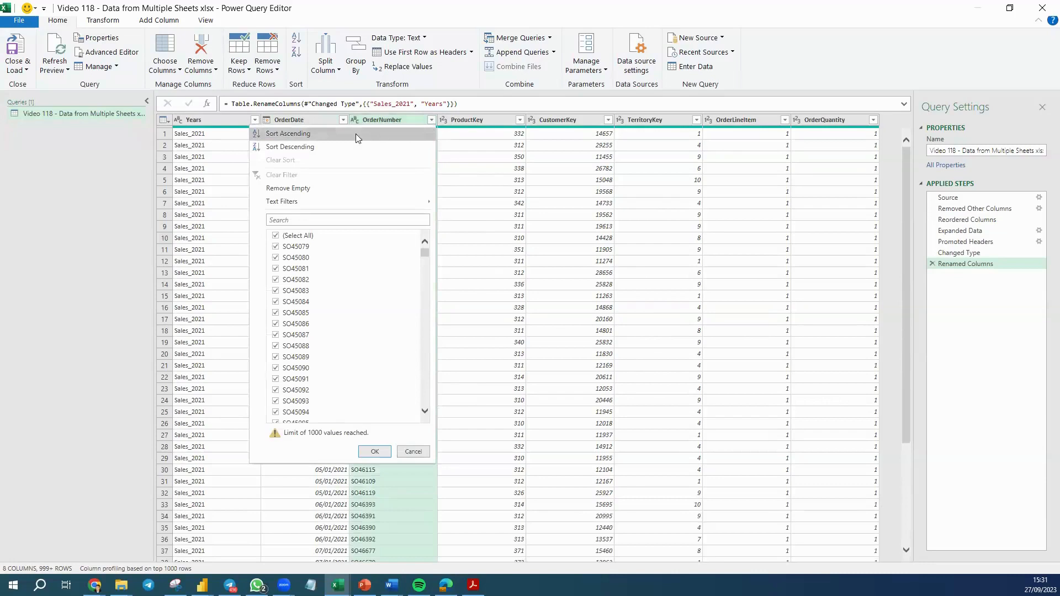
pyautogui.click(321, 133)
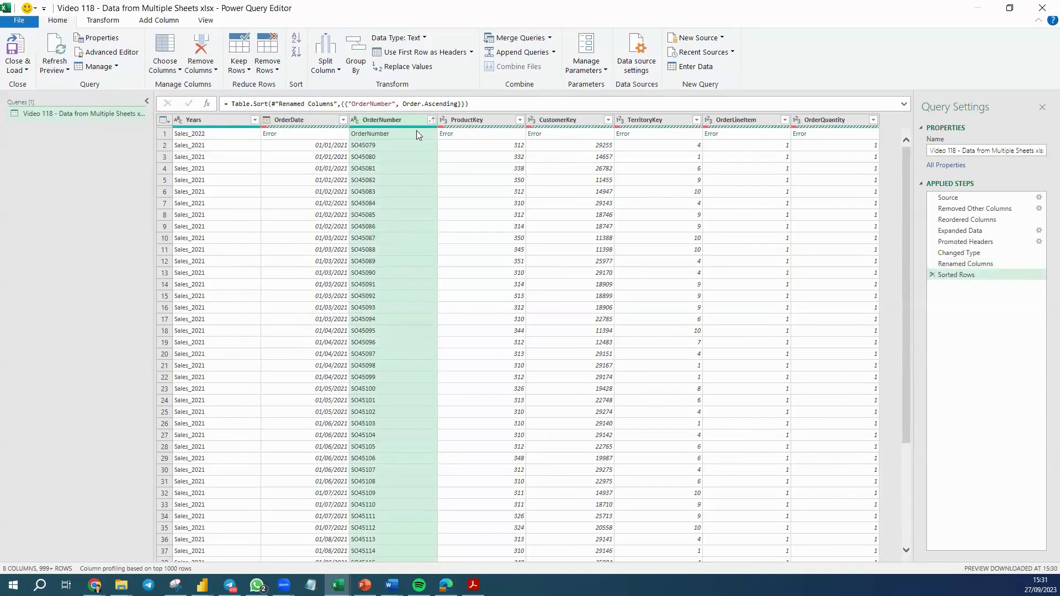
pyautogui.click(430, 120)
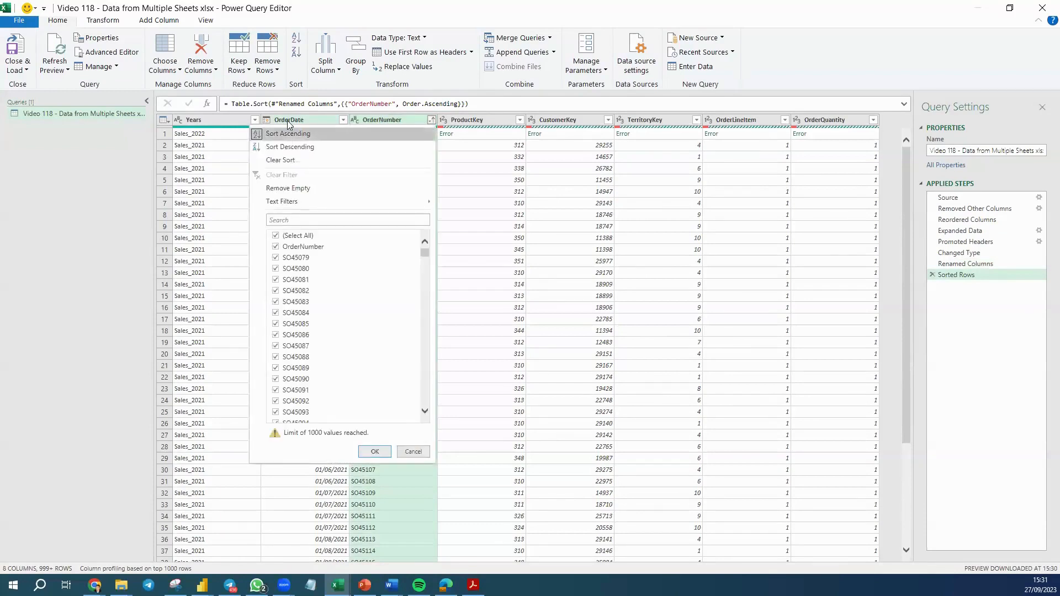
pyautogui.click(275, 247)
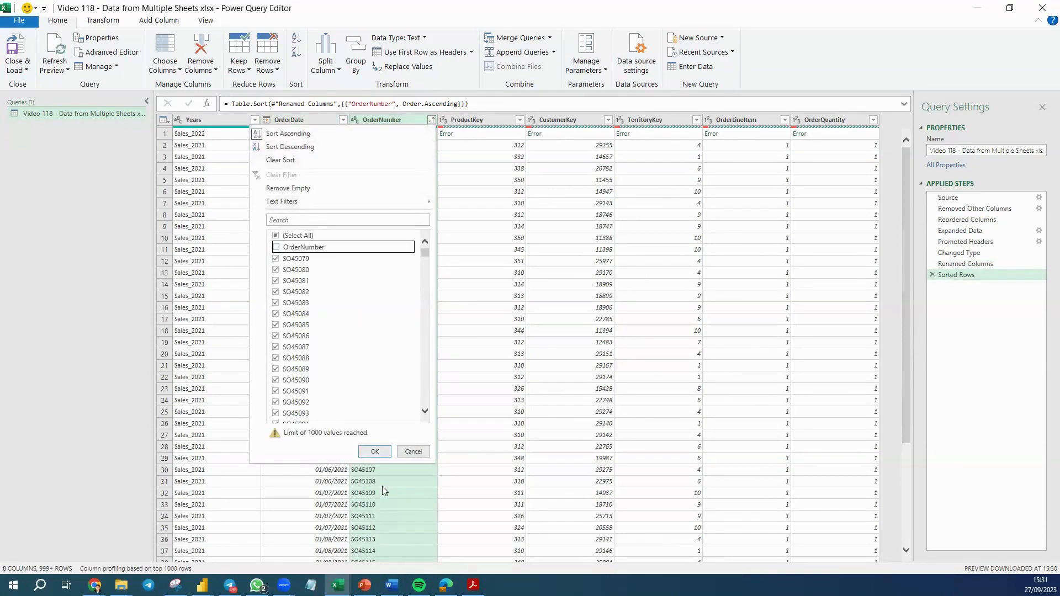
pyautogui.click(375, 452)
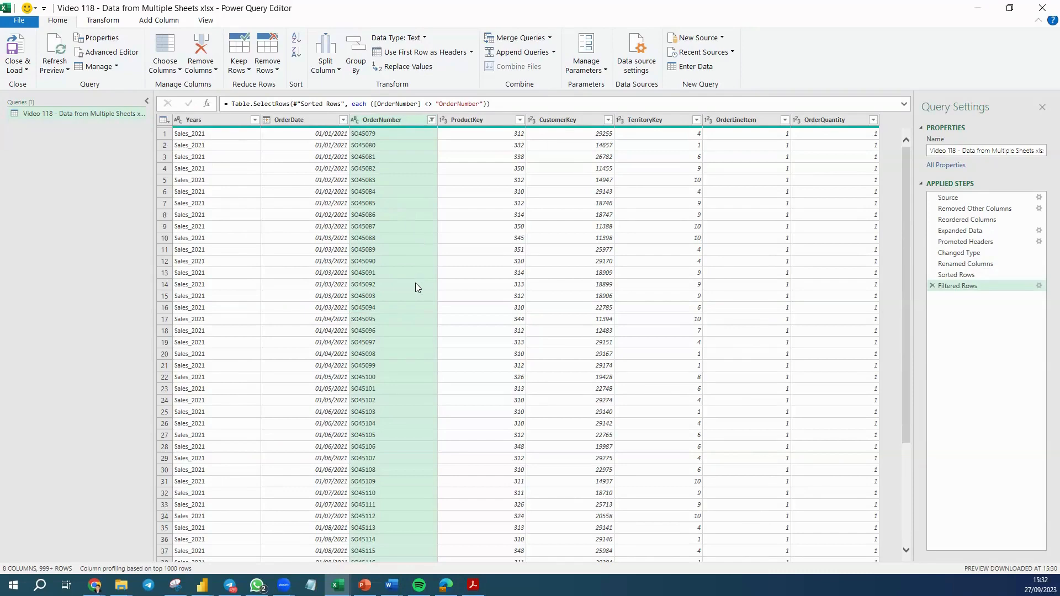
# Close and load the query result as a table into the existing worksheet.
pyautogui.click(25, 70)
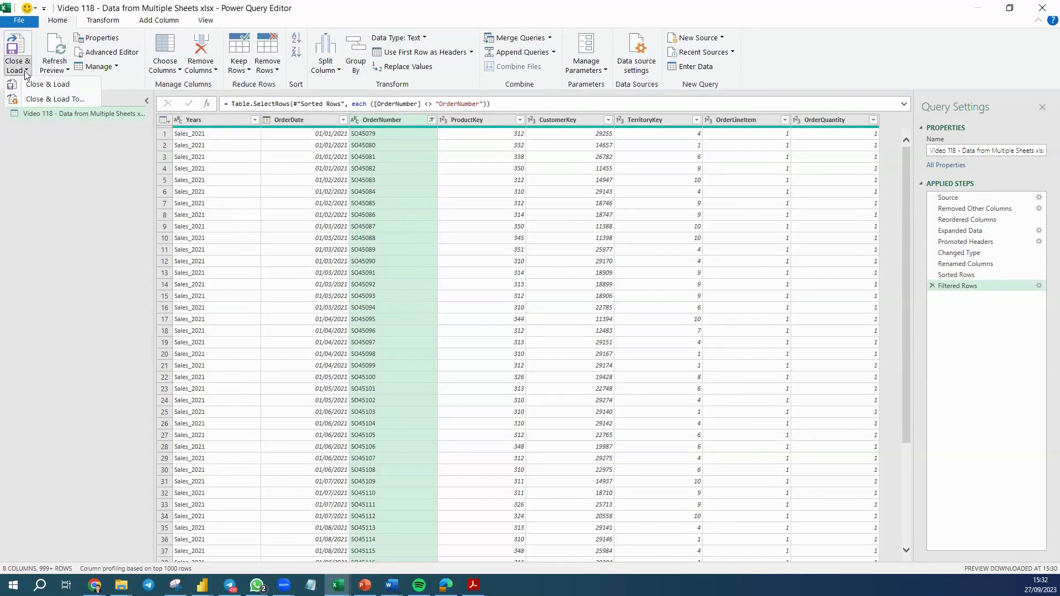
pyautogui.click(33, 103)
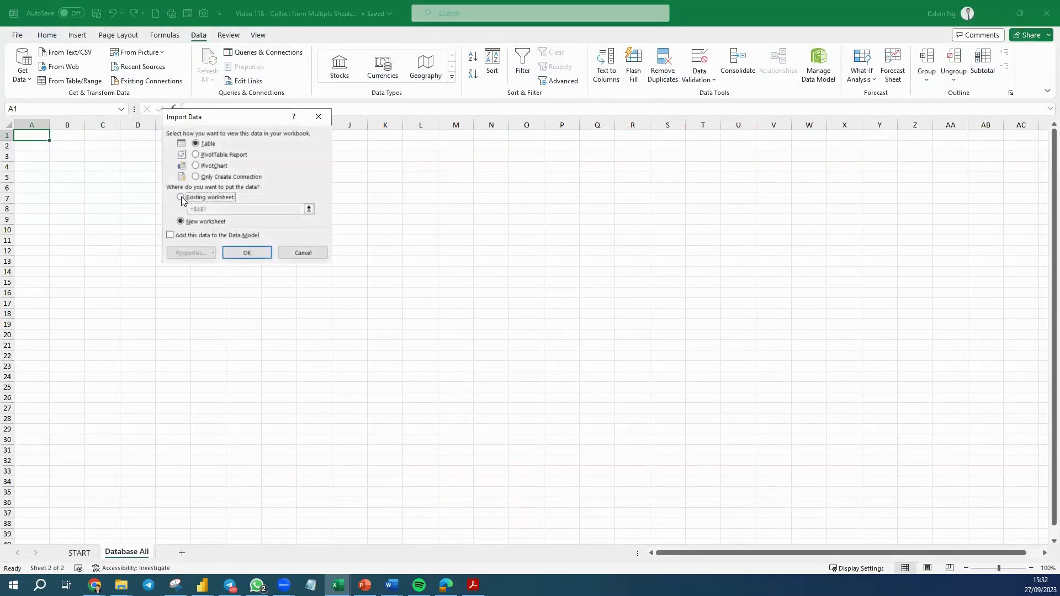
pyautogui.click(180, 198)
pyautogui.click(247, 256)
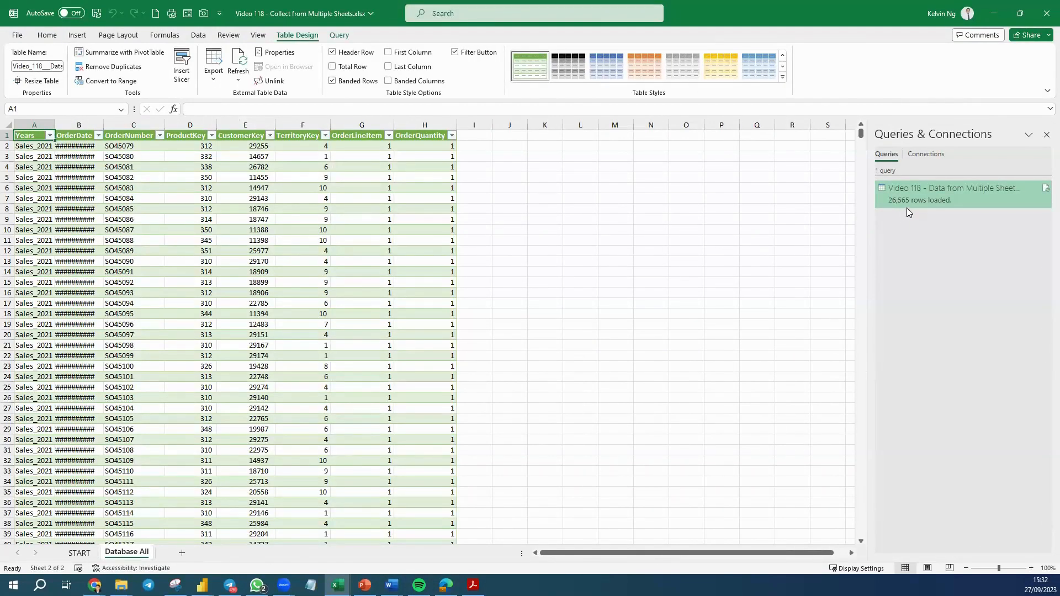
# Autofit the OrderDate column width so the dates display.
pyautogui.click(210, 261)
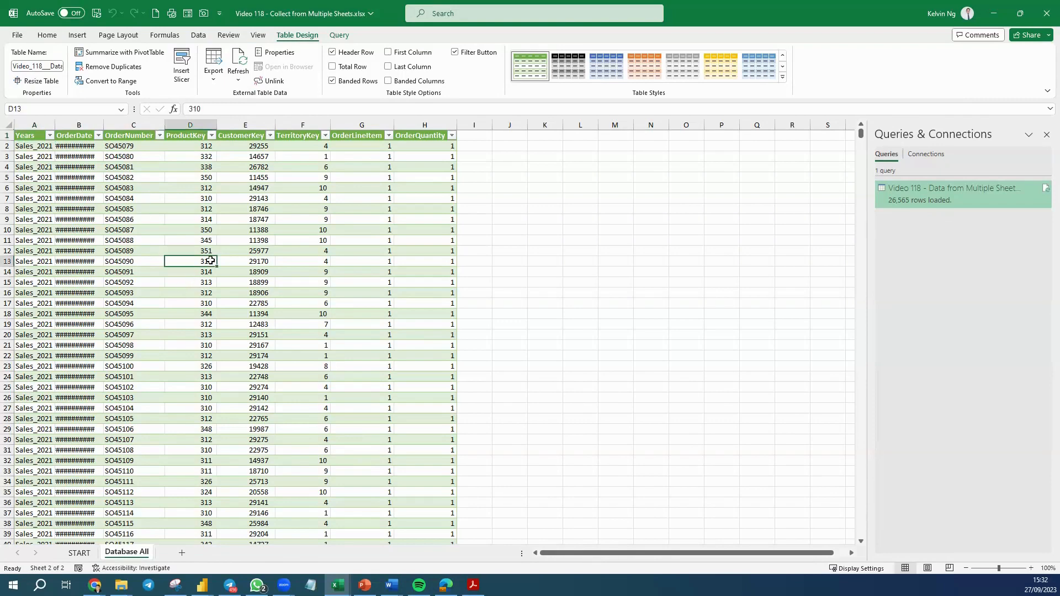
pyautogui.doubleClick(102, 125)
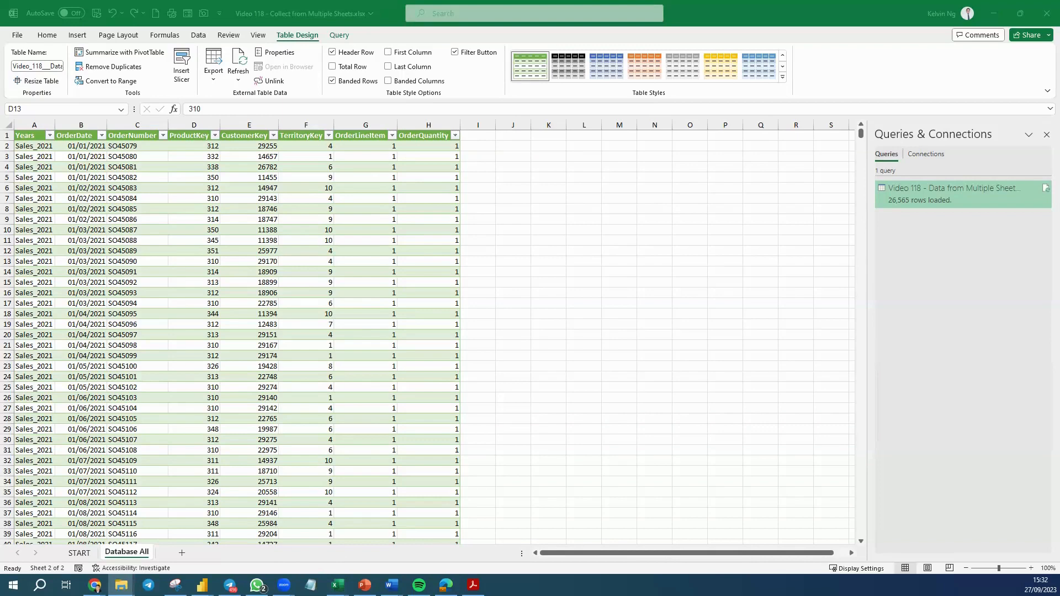
# Switch to the source workbook and bring the Sales_2023 sheet from Data 2023 into it.
pyautogui.hotkey('alt', 'Tab')
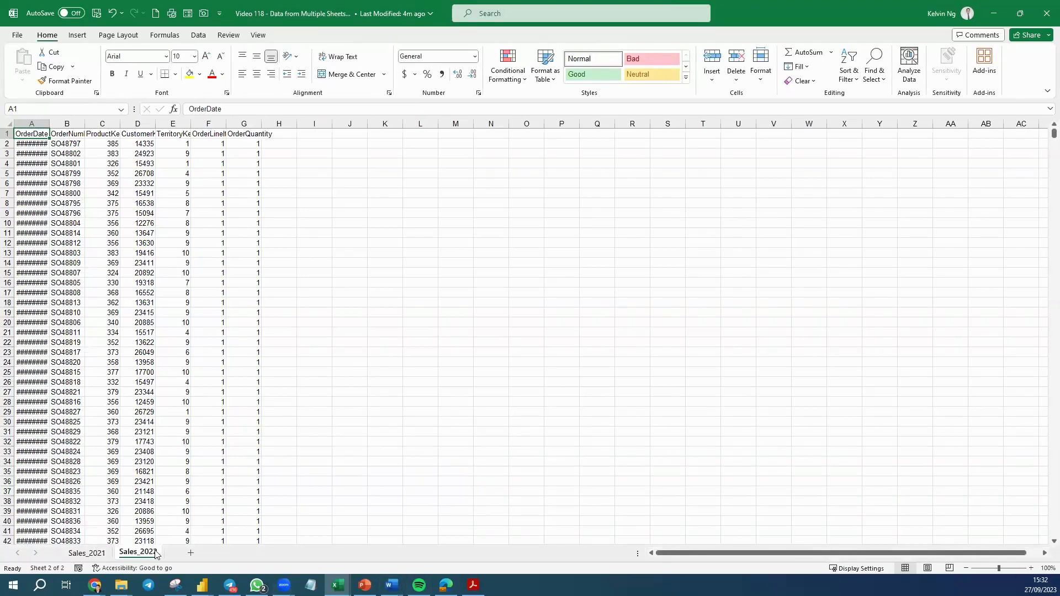
pyautogui.click(338, 584)
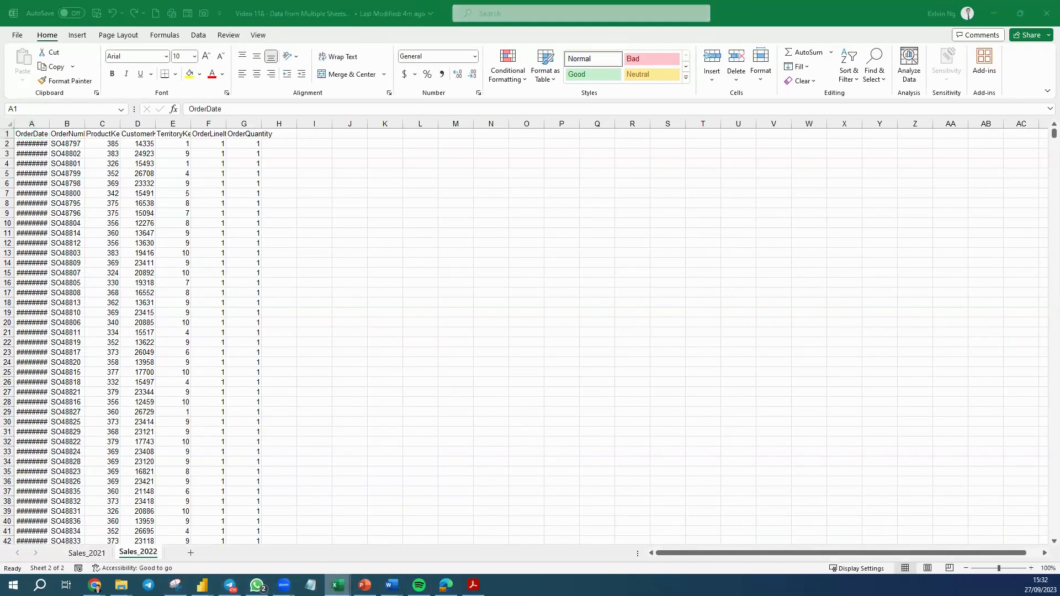
pyautogui.click(369, 552)
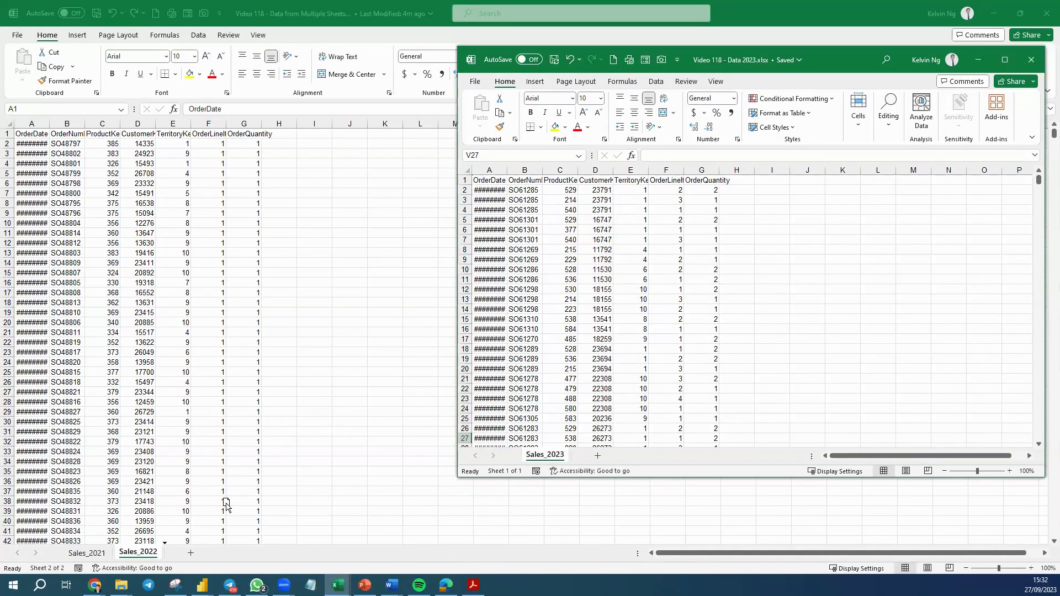
pyautogui.moveTo(226, 503); pyautogui.dragTo(225, 503)
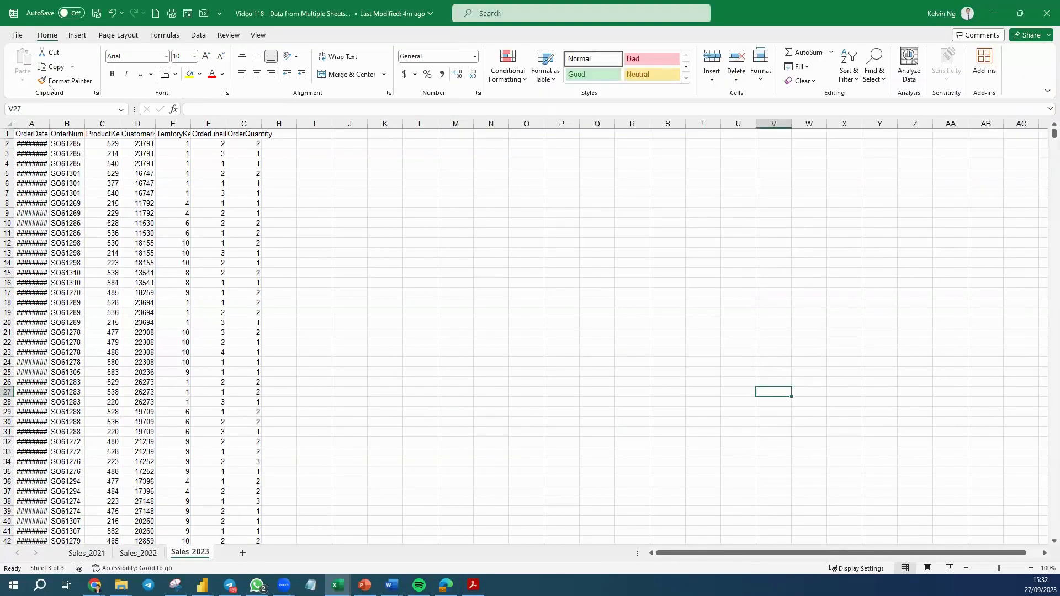
# Save and close the source workbook, merging changes with the server copy.
pyautogui.click(22, 37)
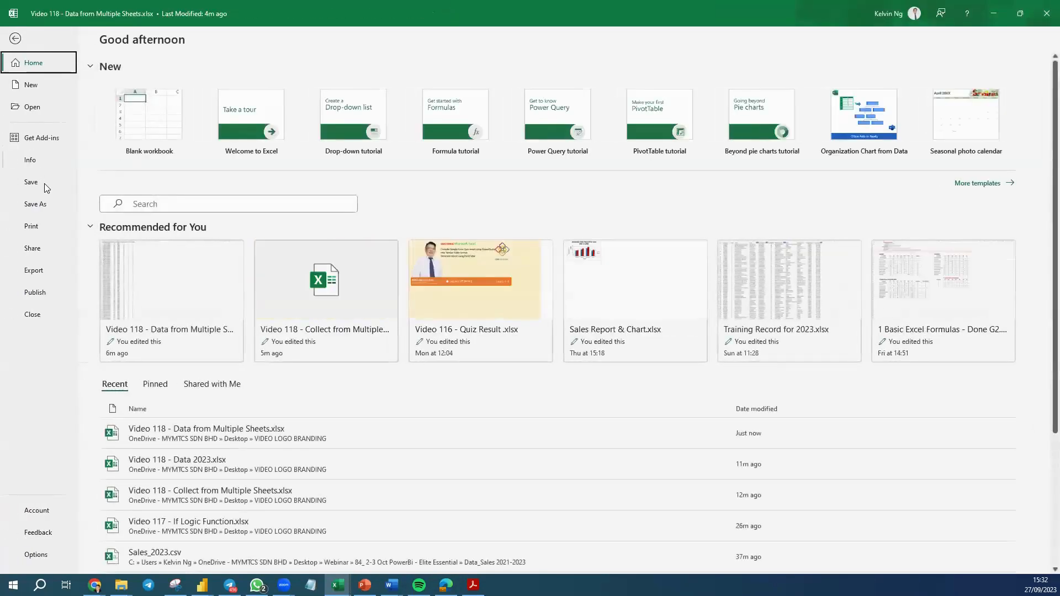
pyautogui.click(44, 184)
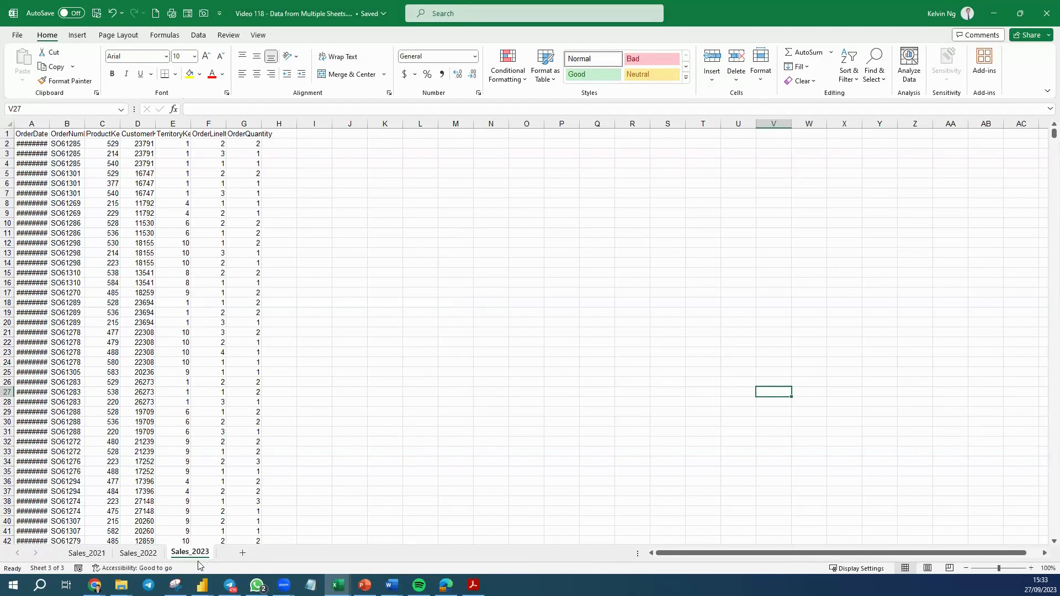
pyautogui.click(1046, 17)
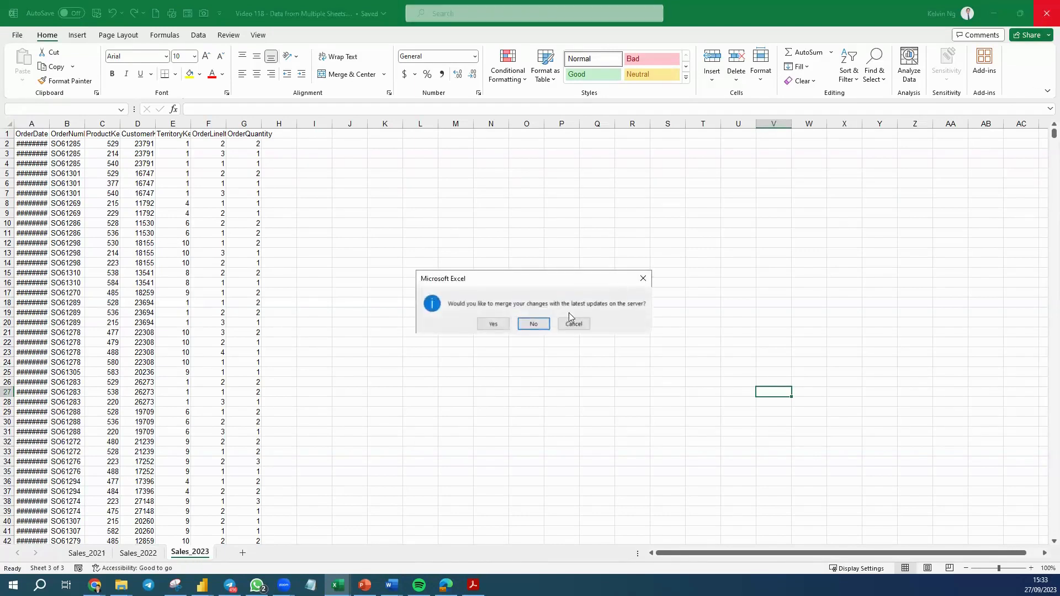
pyautogui.click(478, 323)
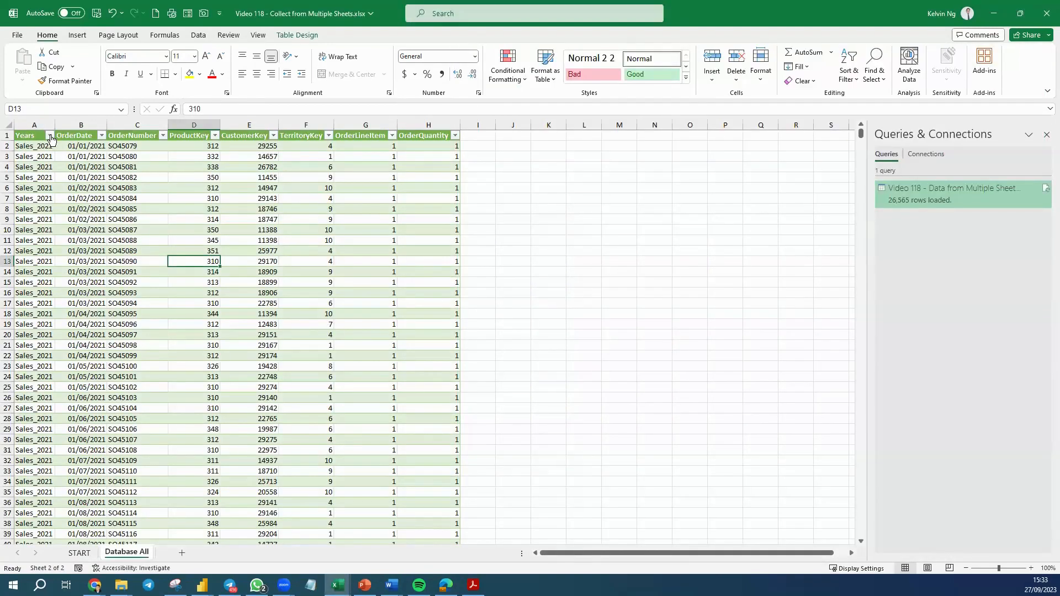
# Check the Years filter values and refresh the loaded query table.
pyautogui.click(49, 136)
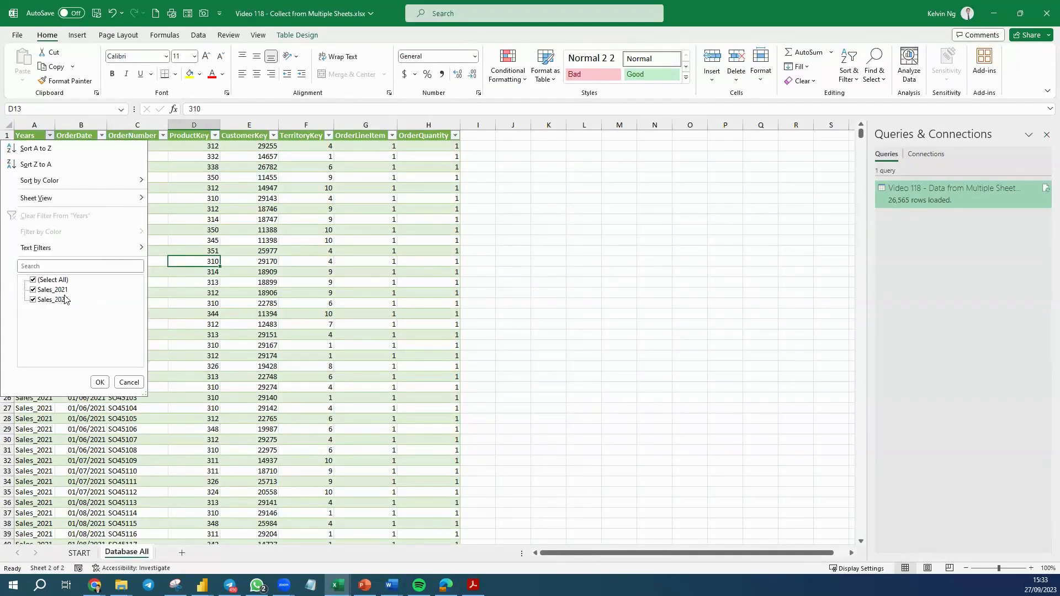
pyautogui.click(334, 312)
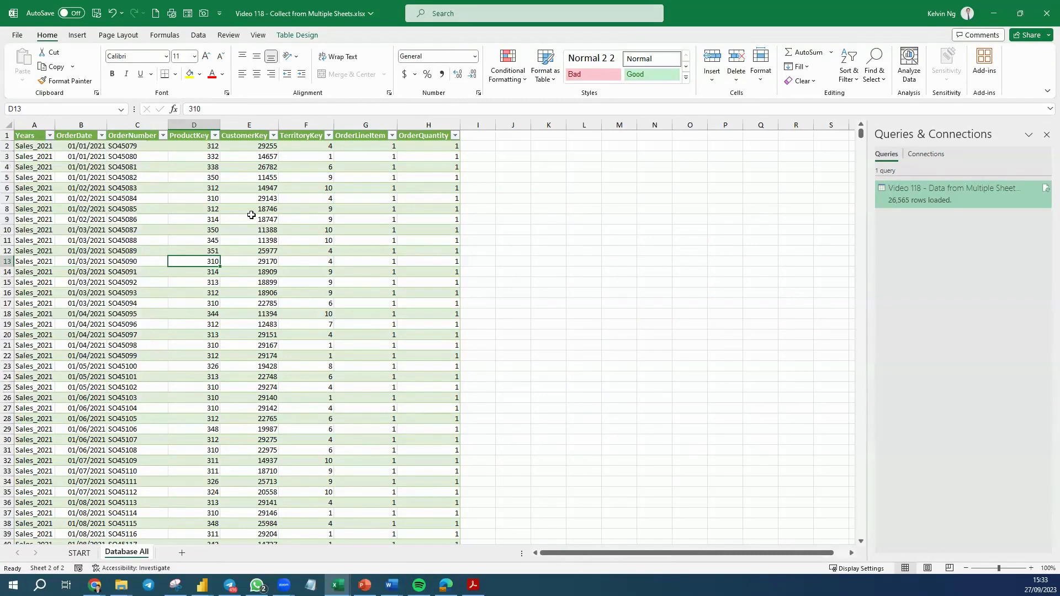
pyautogui.rightClick(251, 218)
pyautogui.click(304, 308)
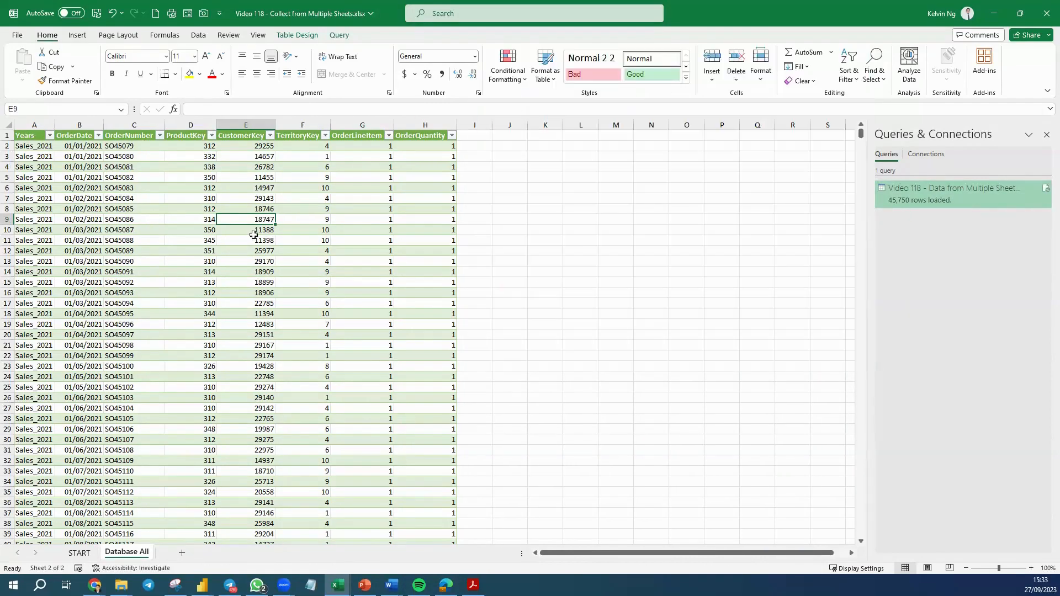
# Examine the Years and OrderNumber filter lists of the refreshed table.
pyautogui.click(50, 135)
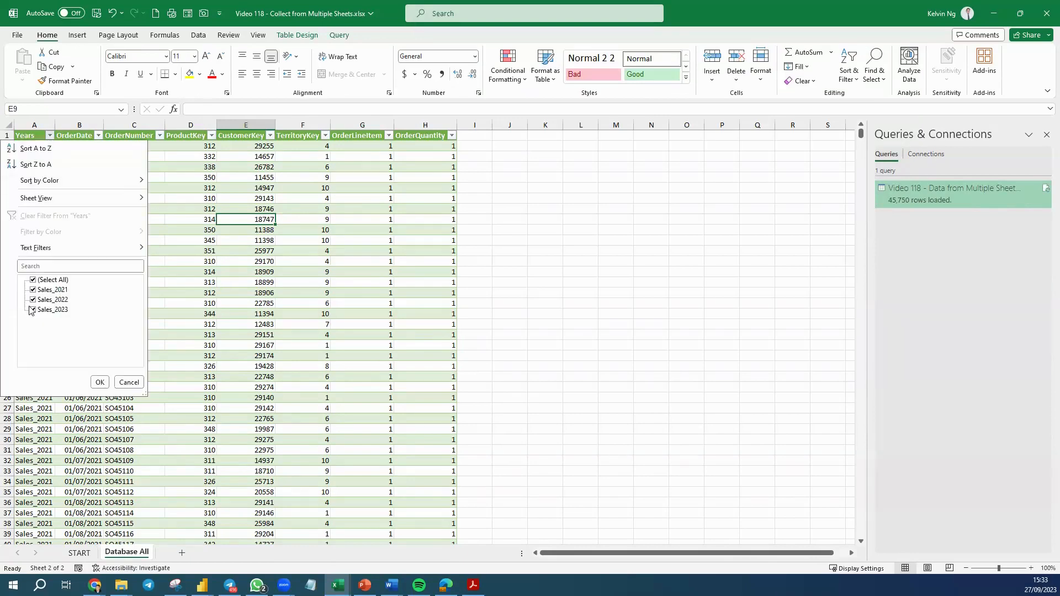
pyautogui.click(252, 340)
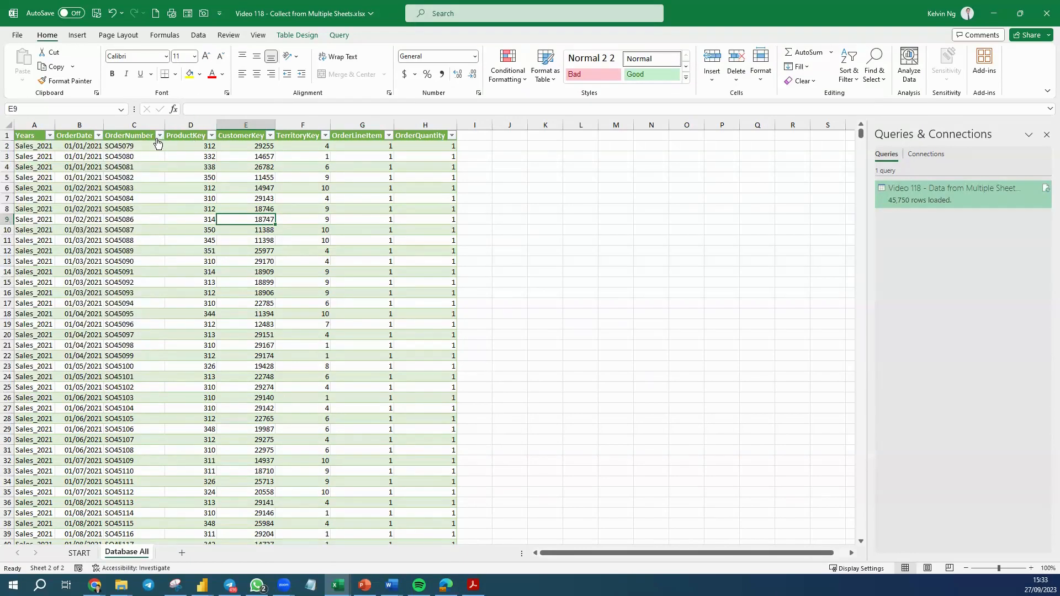
pyautogui.click(159, 136)
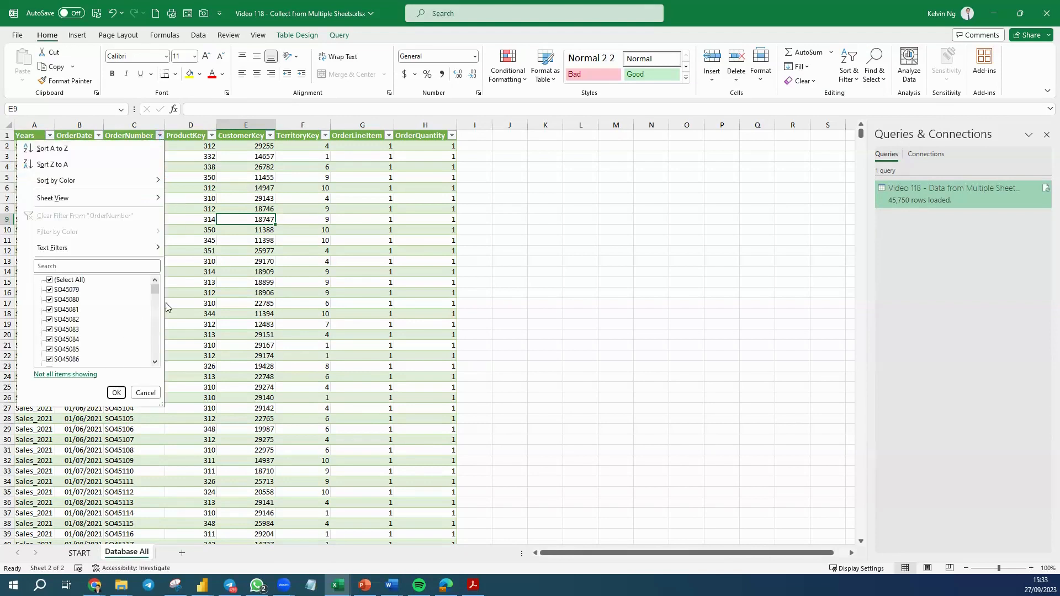
pyautogui.moveTo(156, 291); pyautogui.dragTo(147, 395)
pyautogui.click(49, 282)
pyautogui.click(49, 281)
pyautogui.click(50, 281)
pyautogui.click(116, 393)
pyautogui.click(331, 355)
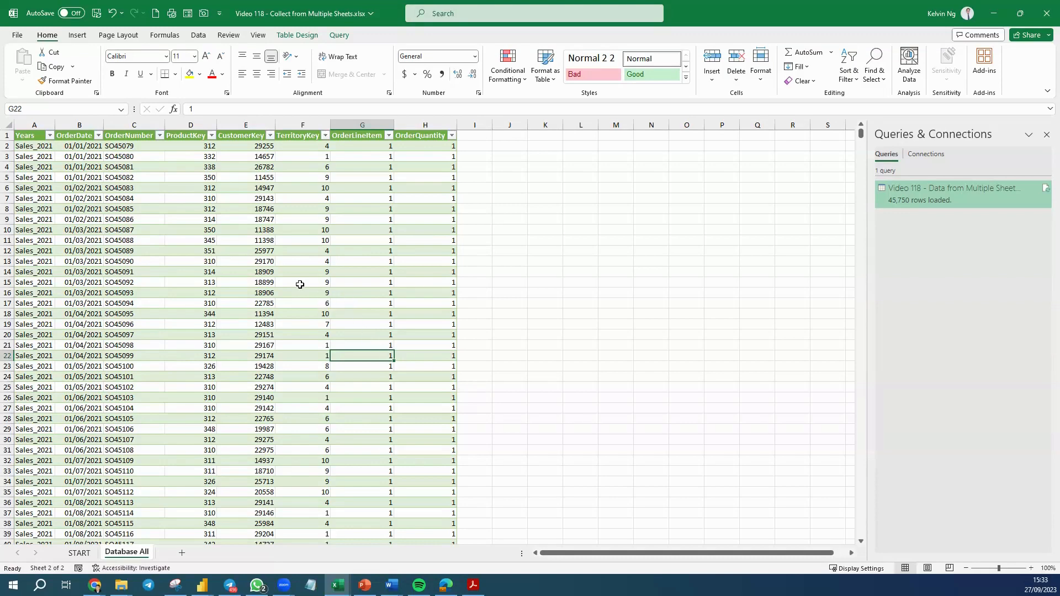
pyautogui.click(80, 552)
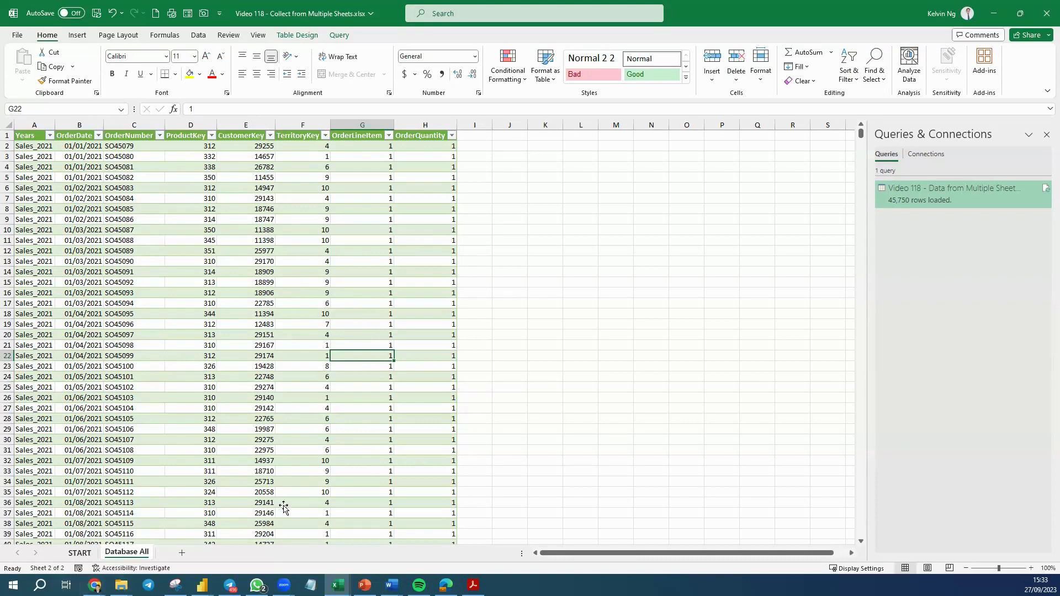